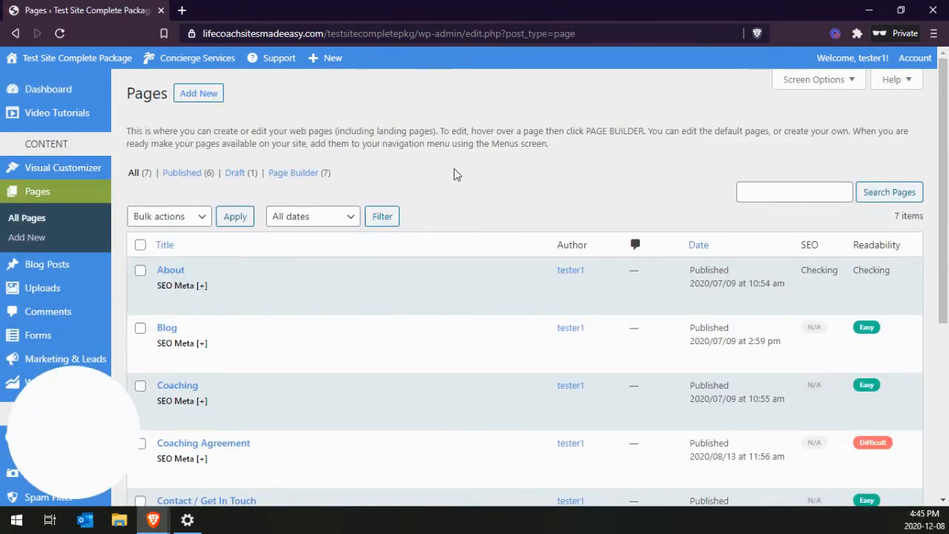
- Open the Home front page in Page Builder in a new browser tab and switch to it
{"action": "scroll", "coordinate": [445, 167], "scroll_direction": "down", "scroll_amount": 1}
{"action": "scroll", "coordinate": [450, 156], "scroll_direction": "down", "scroll_amount": 3}
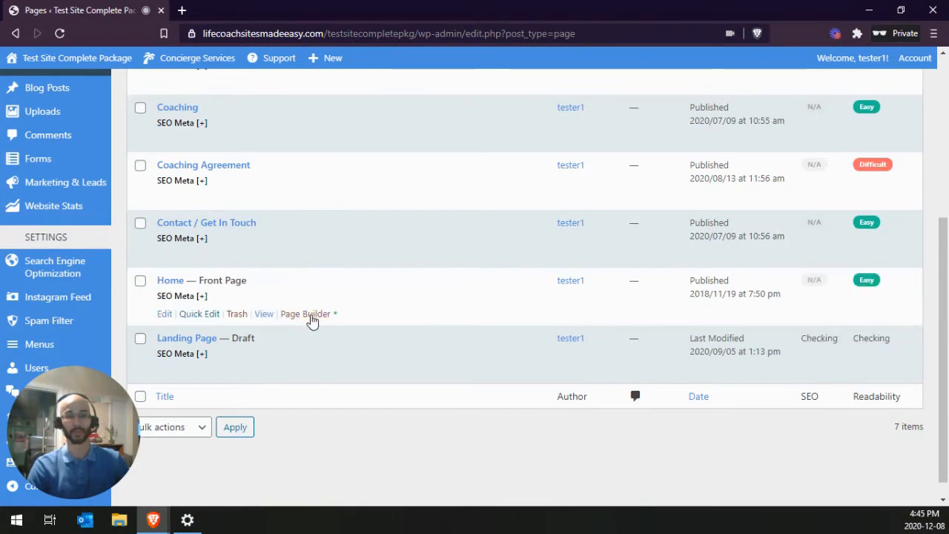
{"action": "right_click", "coordinate": [311, 317]}
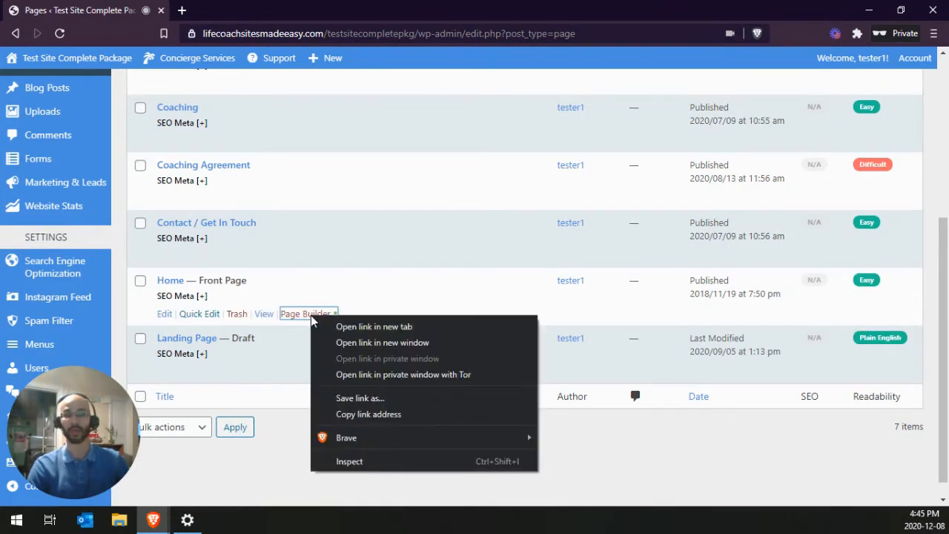
{"action": "left_click", "coordinate": [379, 329]}
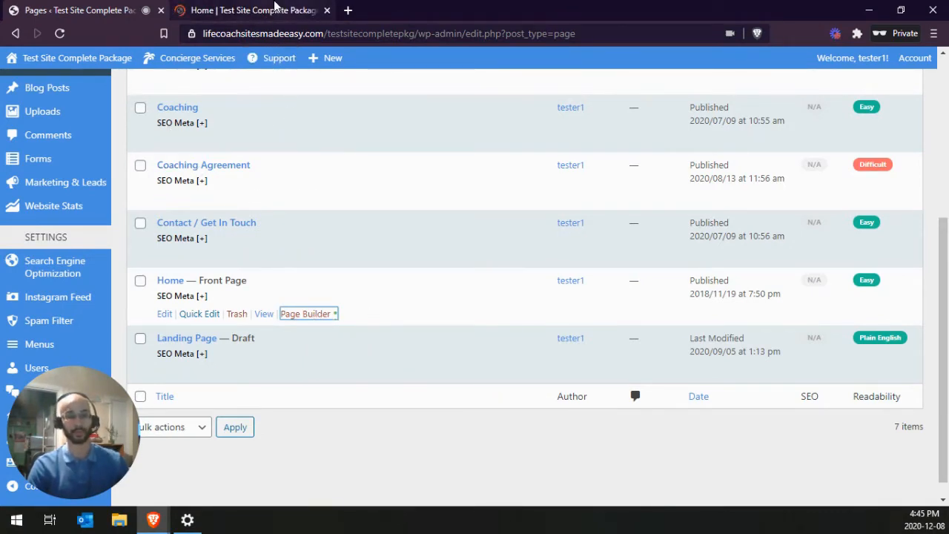
{"action": "left_click", "coordinate": [271, 11]}
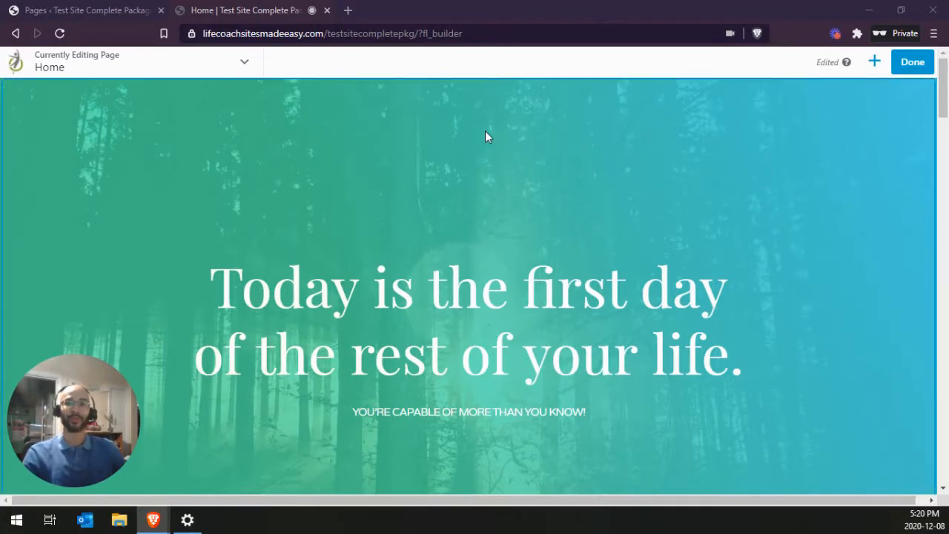
- Look through the Home page sections and view the settings of the "Today is the first day" heading, closing them without saving
{"action": "scroll", "coordinate": [568, 152], "scroll_direction": "down", "scroll_amount": 8}
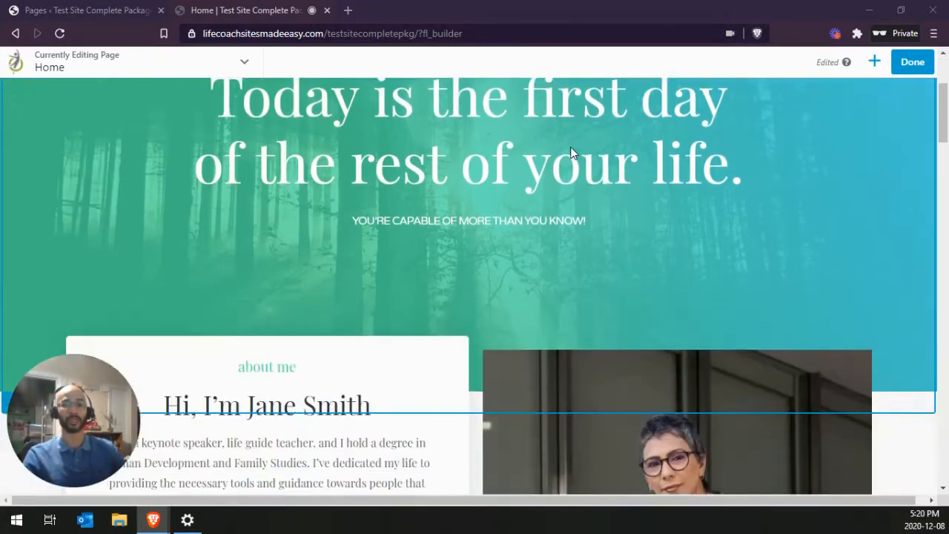
{"action": "scroll", "coordinate": [514, 173], "scroll_direction": "down", "scroll_amount": 5}
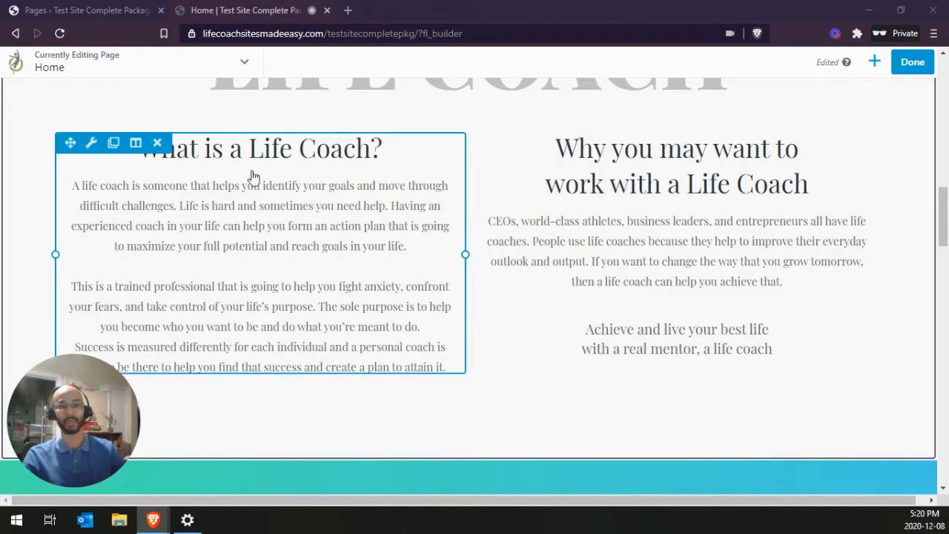
{"action": "scroll", "coordinate": [460, 270], "scroll_direction": "up", "scroll_amount": 10}
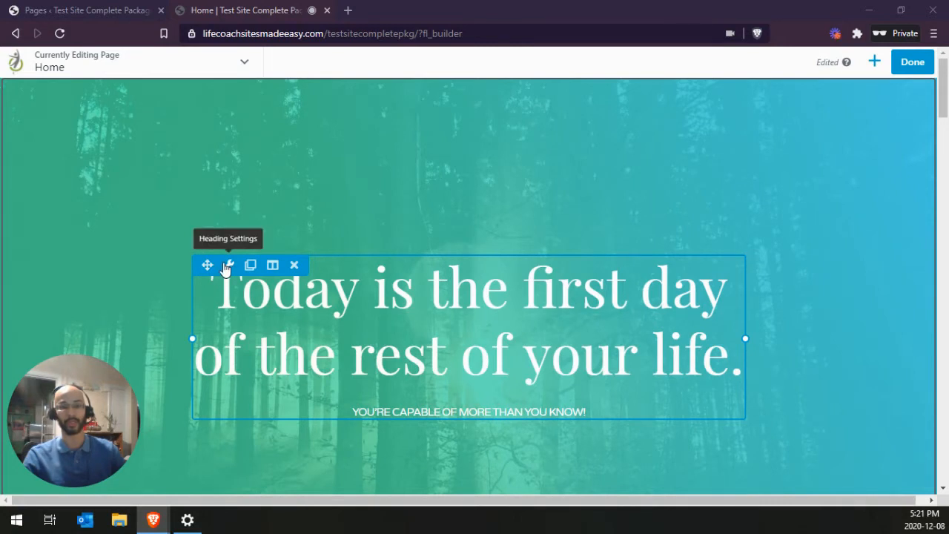
{"action": "left_click", "coordinate": [228, 266]}
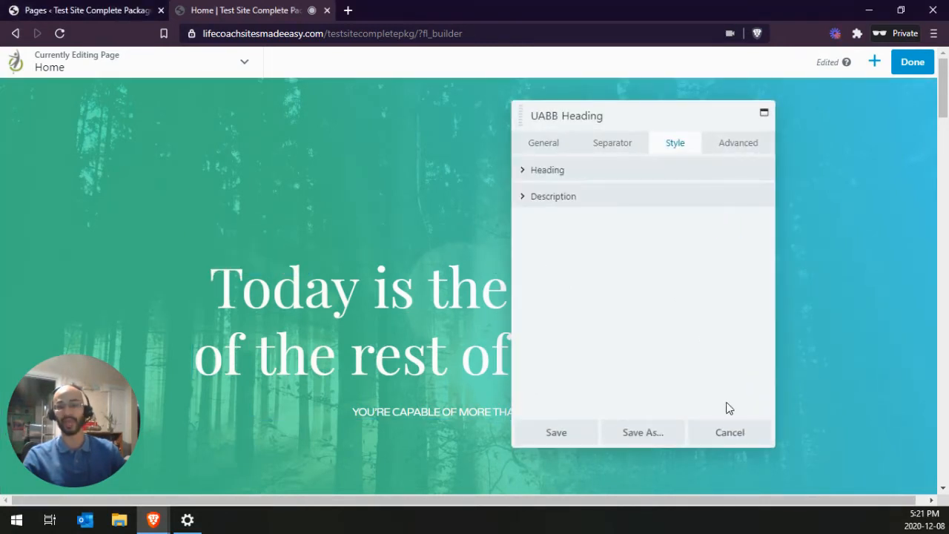
{"action": "left_click", "coordinate": [731, 438]}
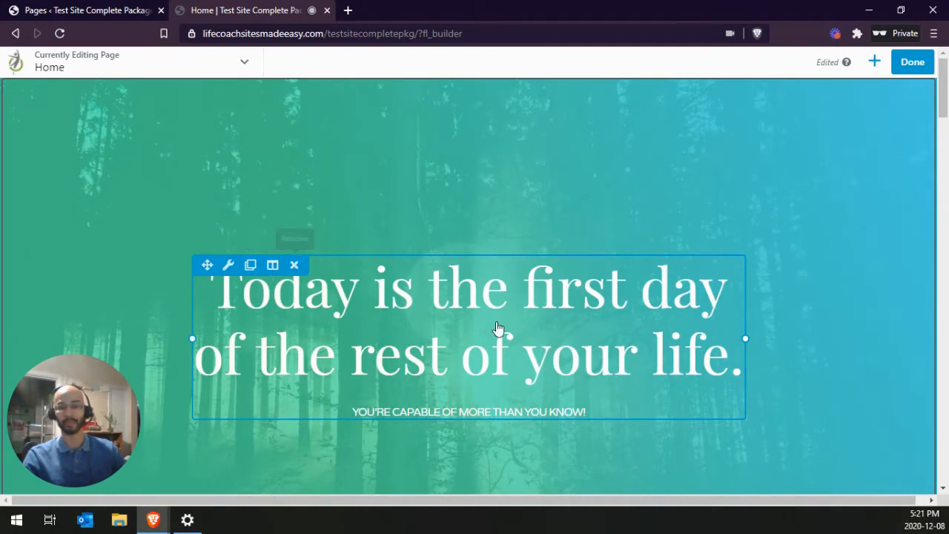
- Reopen the "Today is the first day" heading's settings, dock the settings window beside the page, and close the settings without saving
{"action": "scroll", "coordinate": [507, 297], "scroll_direction": "down", "scroll_amount": 5}
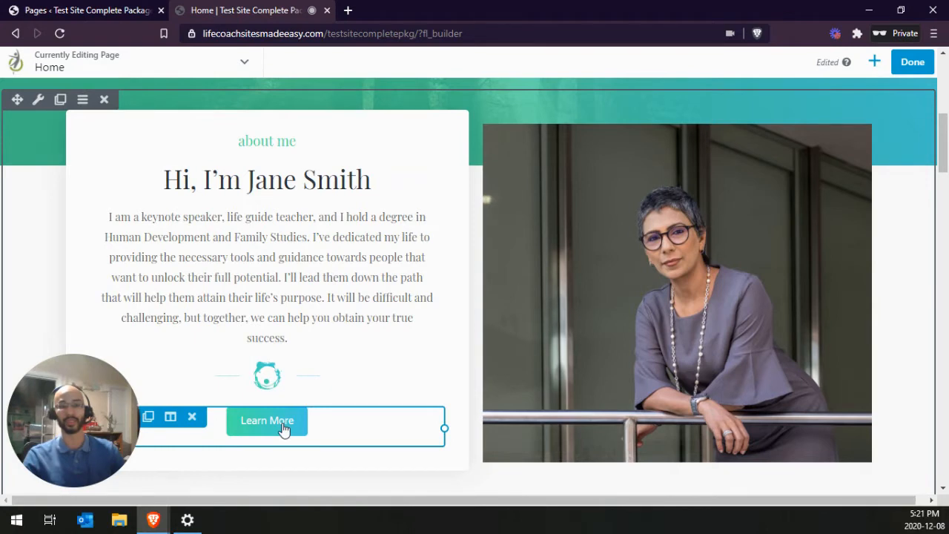
{"action": "scroll", "coordinate": [475, 320], "scroll_direction": "up", "scroll_amount": 4}
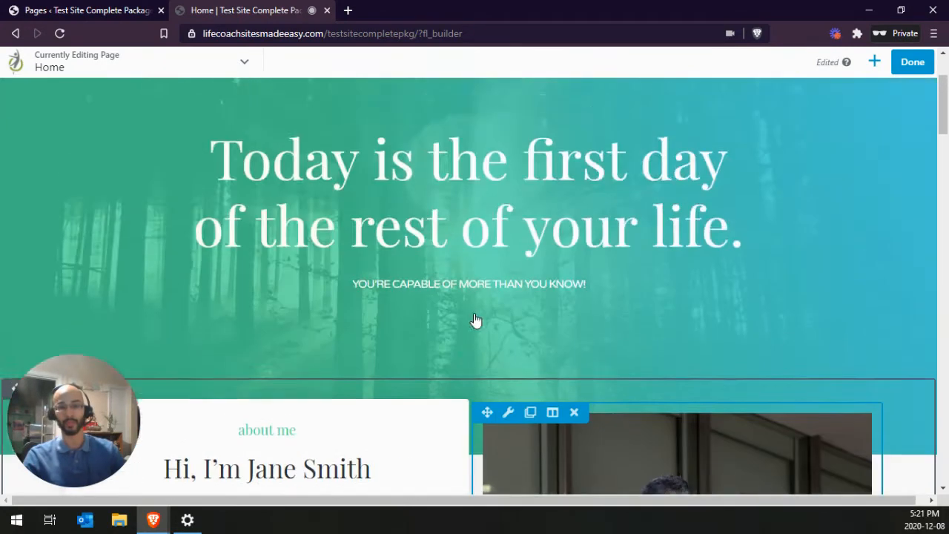
{"action": "scroll", "coordinate": [475, 320], "scroll_direction": "up", "scroll_amount": 2}
{"action": "scroll", "coordinate": [545, 210], "scroll_direction": "down", "scroll_amount": 1}
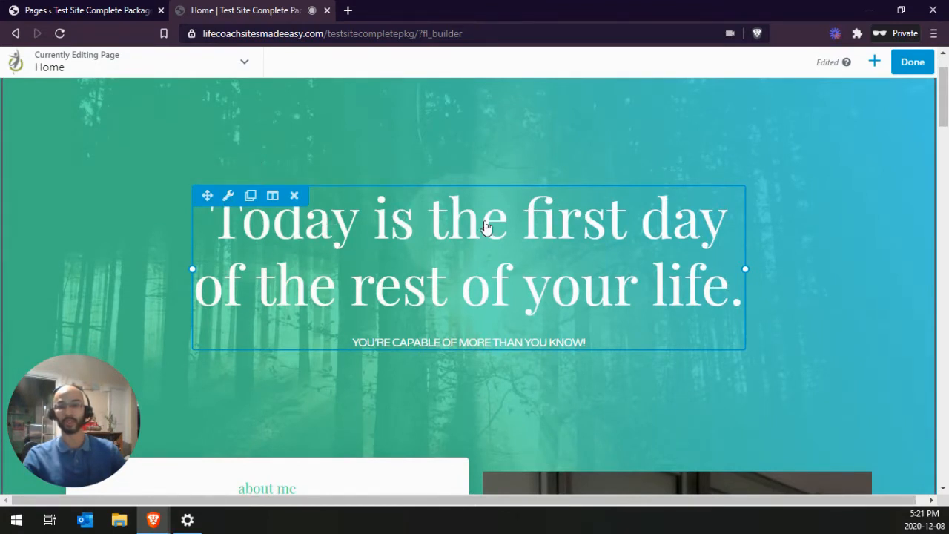
{"action": "left_click", "coordinate": [401, 248]}
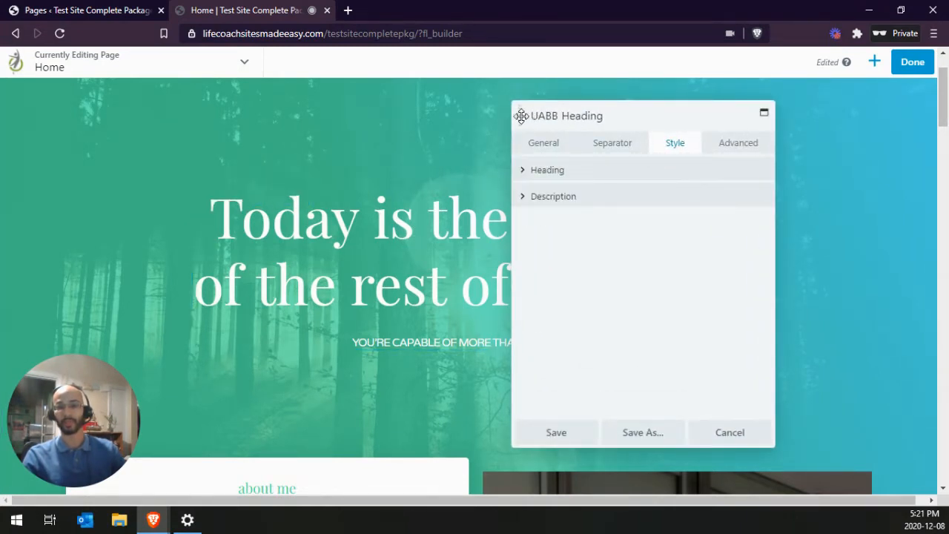
{"action": "left_click_drag", "start_coordinate": [518, 117], "coordinate": [208, 117]}
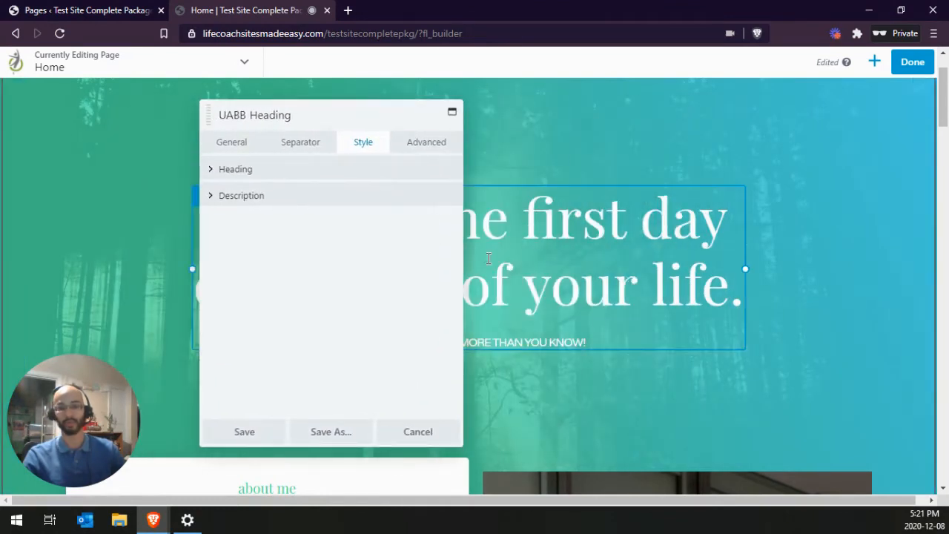
{"action": "left_click_drag", "start_coordinate": [209, 115], "coordinate": [915, 123]}
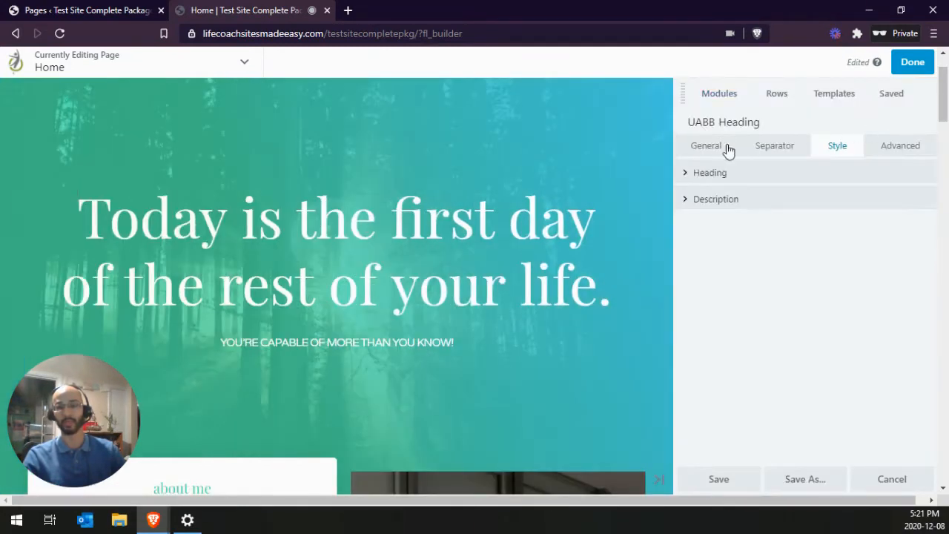
{"action": "scroll", "coordinate": [520, 222], "scroll_direction": "down", "scroll_amount": 3}
{"action": "scroll", "coordinate": [591, 211], "scroll_direction": "up", "scroll_amount": 3}
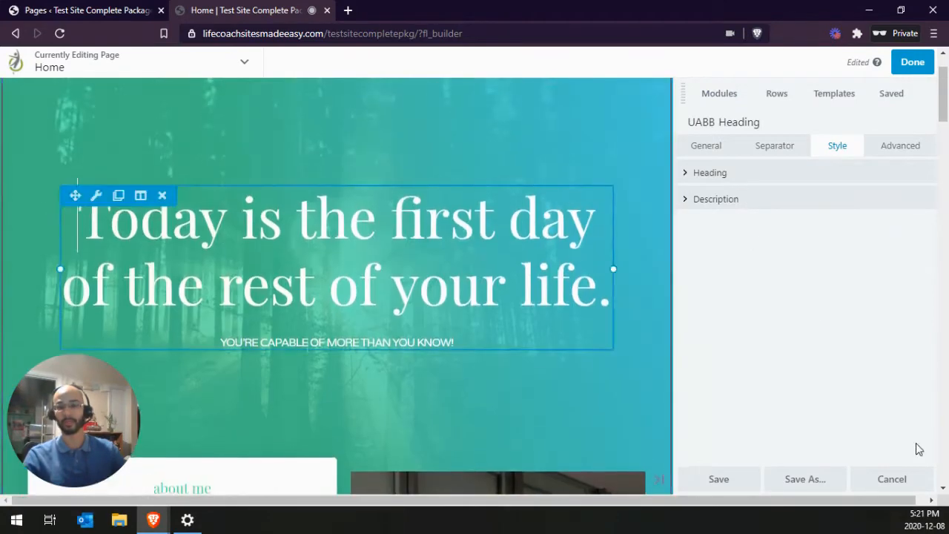
{"action": "left_click", "coordinate": [886, 479]}
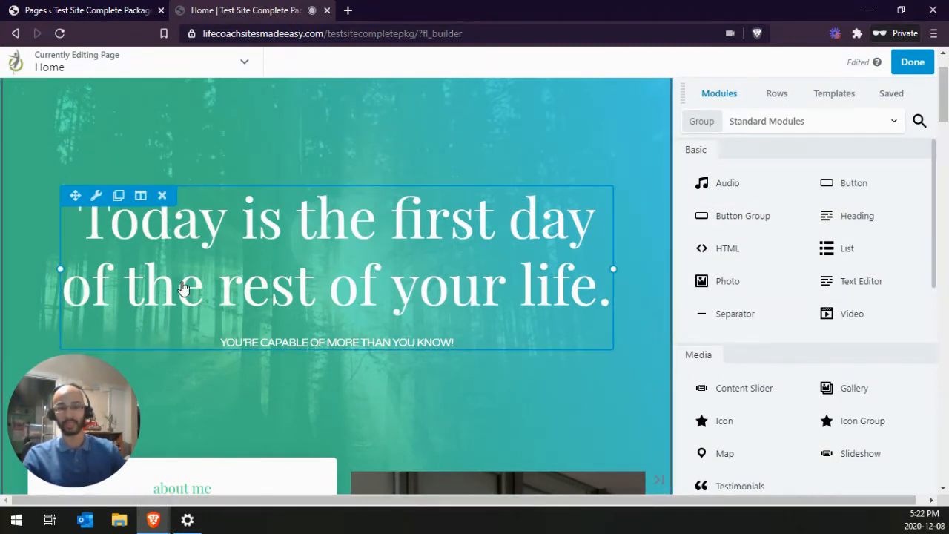
- Hide the docked module panel to view the page at full width, and show the panel again
{"action": "scroll", "coordinate": [616, 307], "scroll_direction": "down", "scroll_amount": 7}
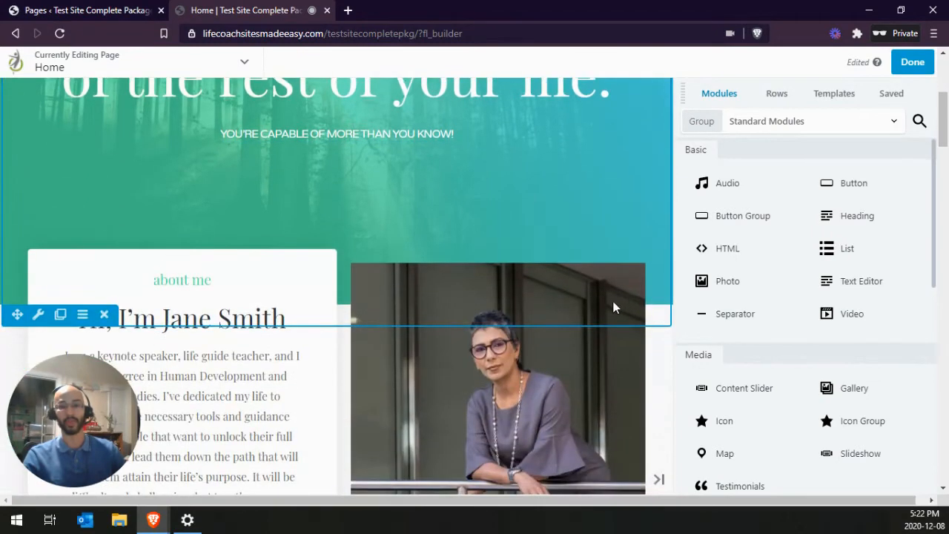
{"action": "scroll", "coordinate": [515, 243], "scroll_direction": "down", "scroll_amount": 2}
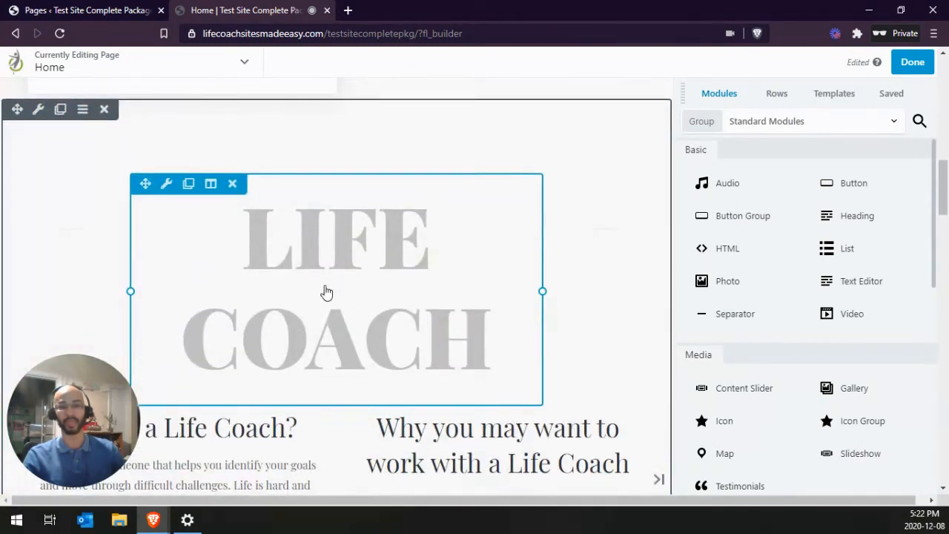
{"action": "left_click", "coordinate": [662, 482]}
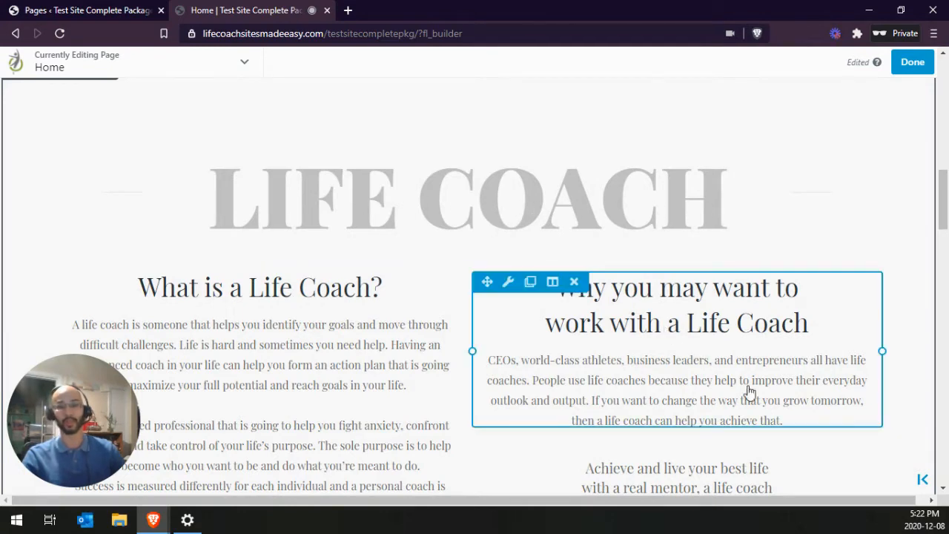
{"action": "left_click", "coordinate": [924, 481]}
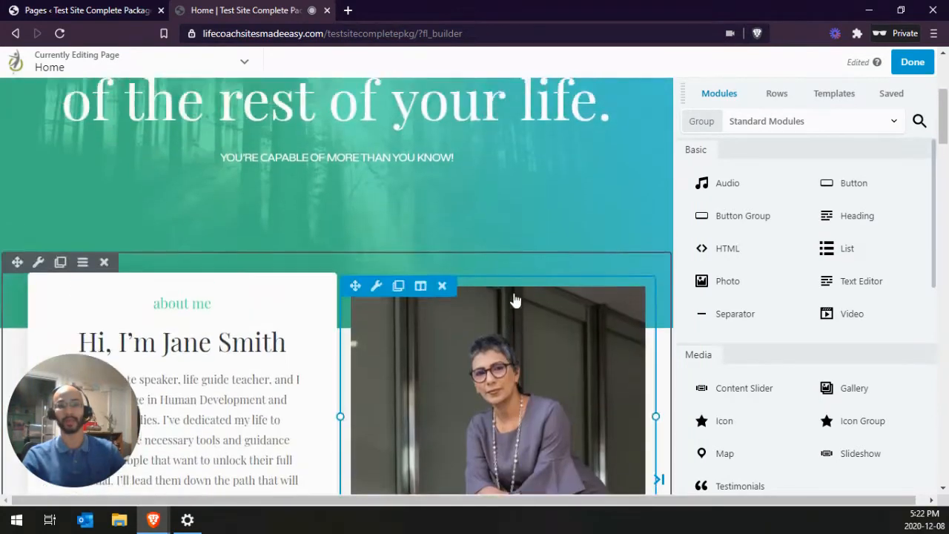
- Open the general settings of the "Today is the first day" heading and place the cursor at the end of its heading text
{"action": "scroll", "coordinate": [512, 298], "scroll_direction": "up", "scroll_amount": 5}
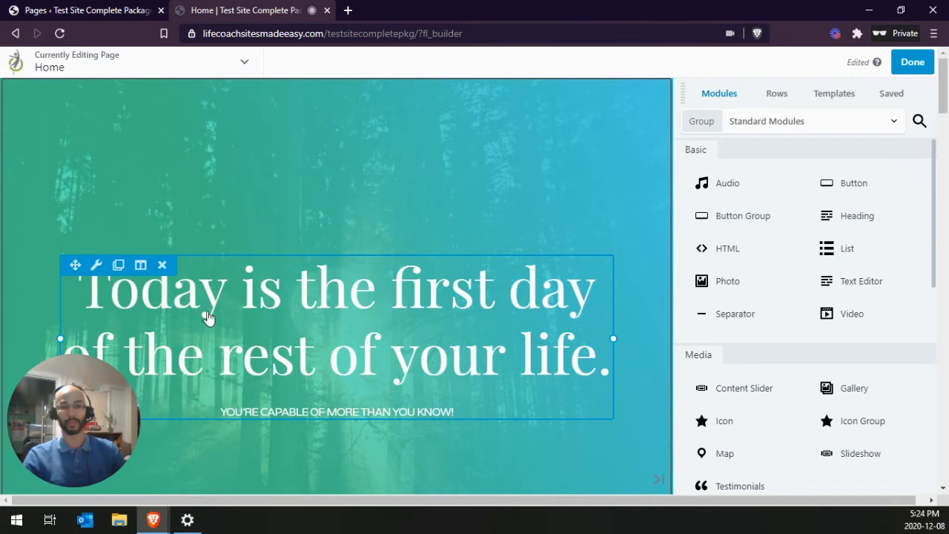
{"action": "left_click", "coordinate": [380, 304]}
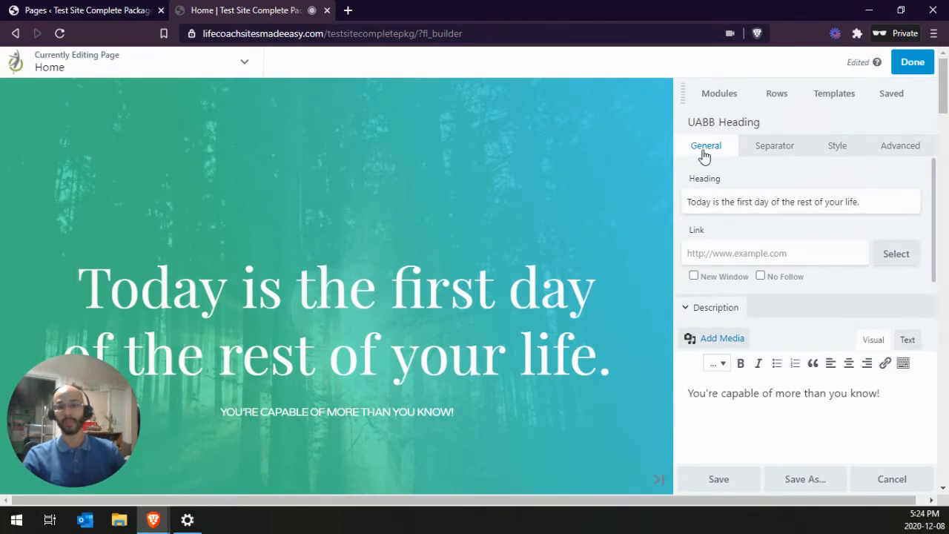
{"action": "left_click", "coordinate": [876, 198]}
{"action": "key", "text": "ctrl+a"}
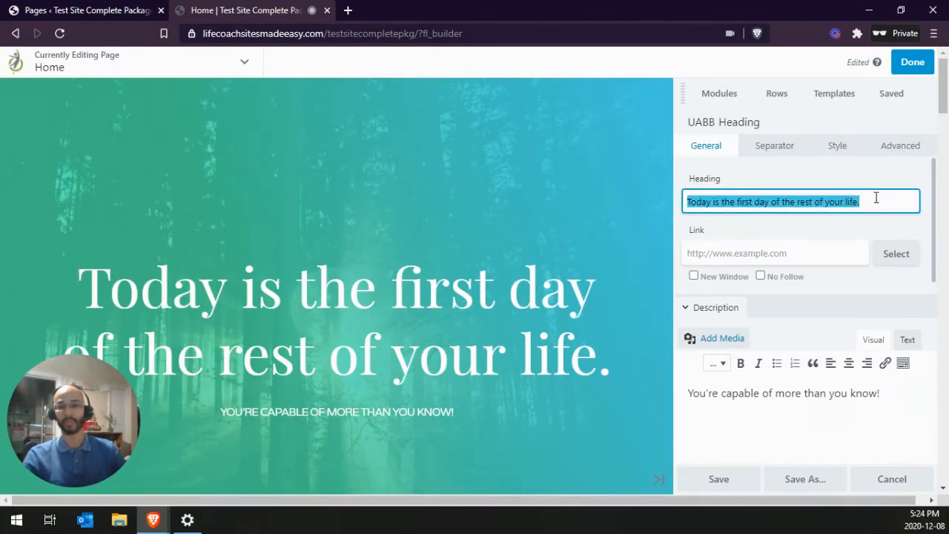
{"action": "left_click", "coordinate": [872, 200]}
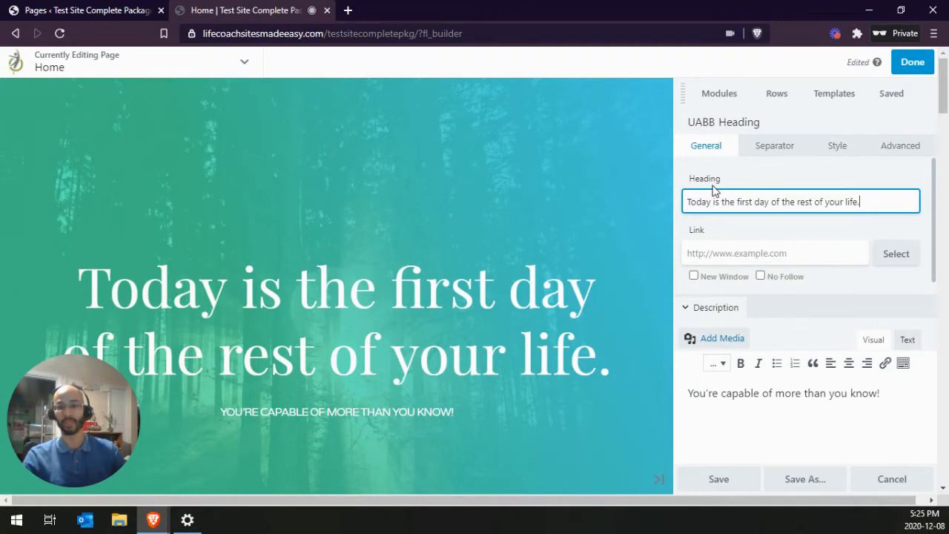
- Examine the heading's style settings, including its font options, and close the settings without saving
{"action": "left_click", "coordinate": [839, 146]}
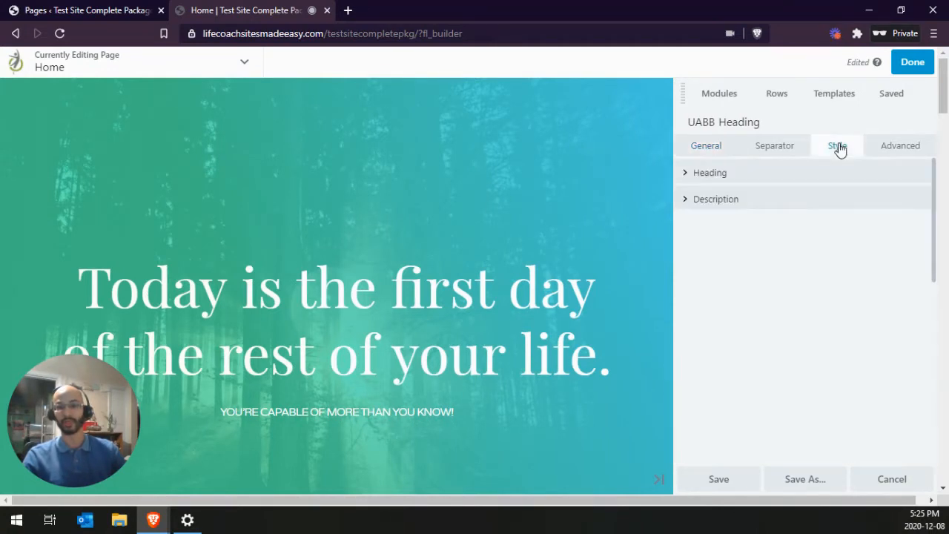
{"action": "left_click", "coordinate": [684, 177]}
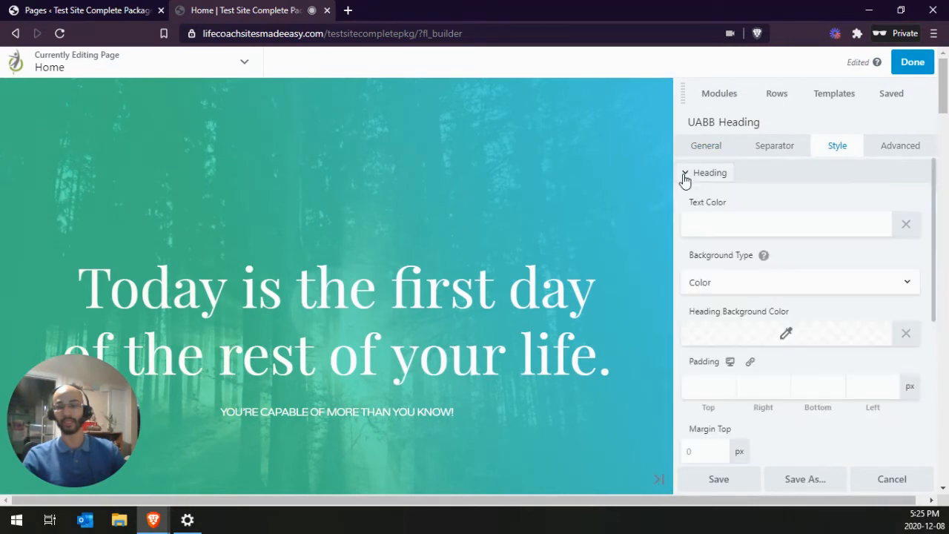
{"action": "scroll", "coordinate": [731, 260], "scroll_direction": "down", "scroll_amount": 3}
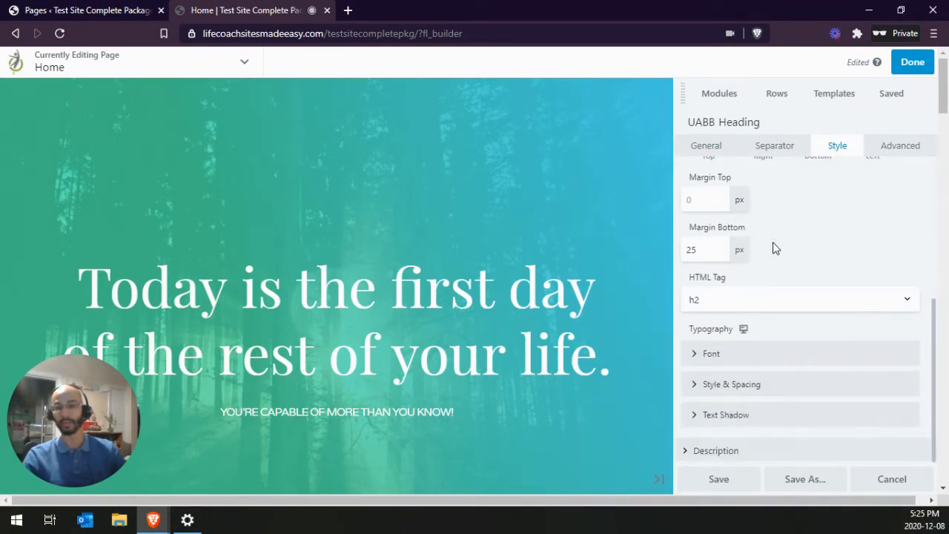
{"action": "left_click", "coordinate": [693, 355]}
{"action": "scroll", "coordinate": [712, 327], "scroll_direction": "down", "scroll_amount": 2}
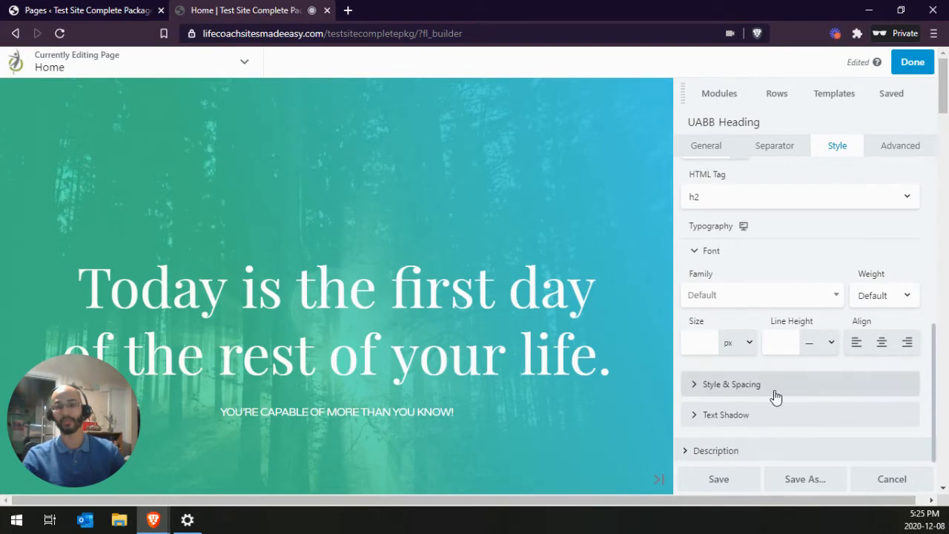
{"action": "left_click", "coordinate": [869, 482]}
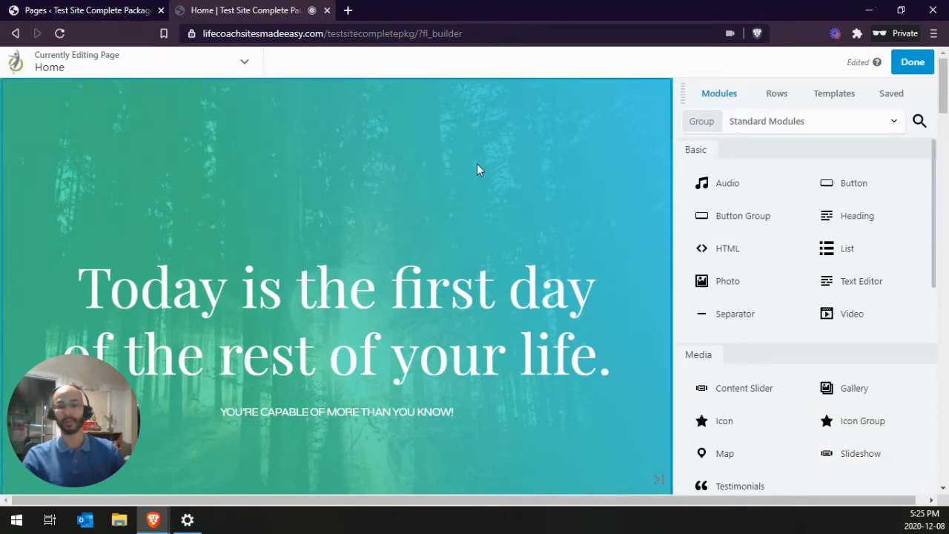
- Add a Text Editor module above the SIGNUP button in the "Ready to get started?" section and fill it with a Lorem ipsum paragraph
{"action": "scroll", "coordinate": [409, 204], "scroll_direction": "down", "scroll_amount": 10}
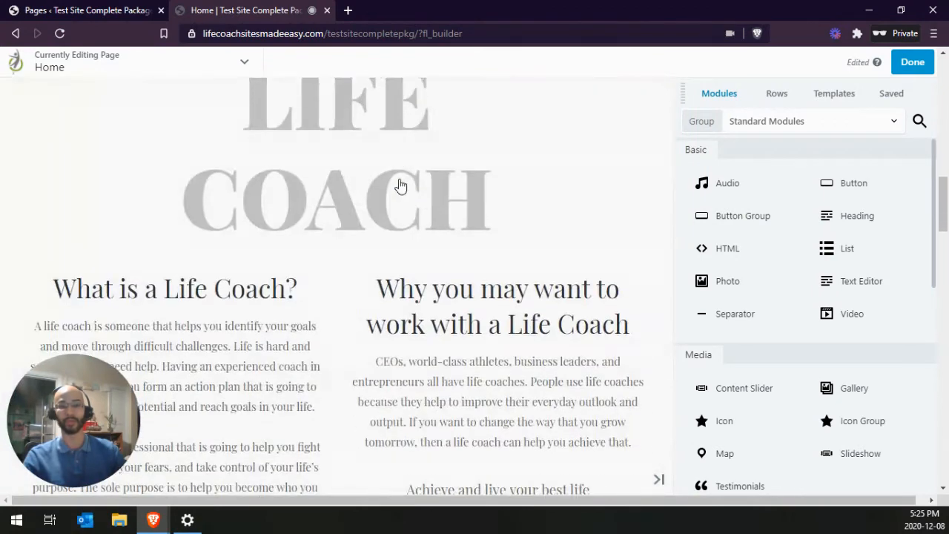
{"action": "scroll", "coordinate": [401, 186], "scroll_direction": "down", "scroll_amount": 10}
{"action": "mouse_move", "coordinate": [396, 181]}
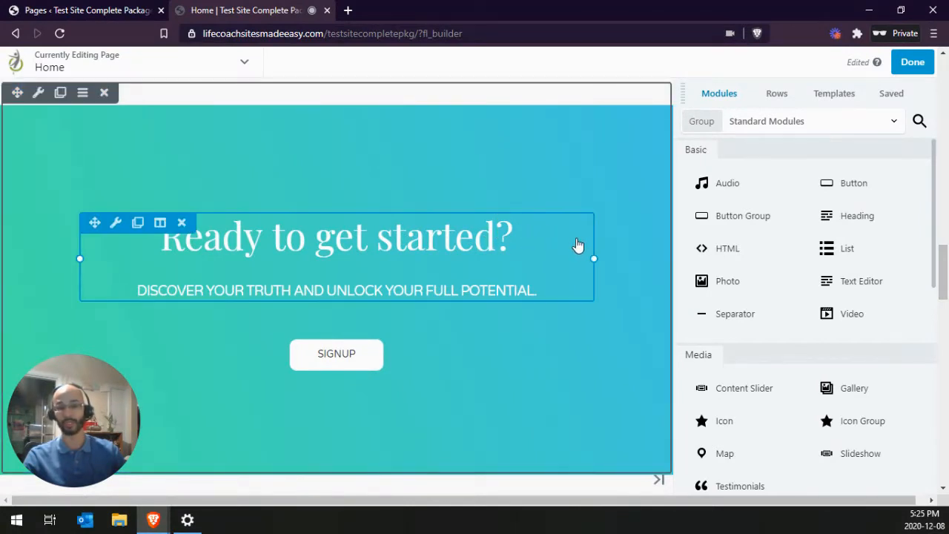
{"action": "scroll", "coordinate": [577, 244], "scroll_direction": "down", "scroll_amount": 1}
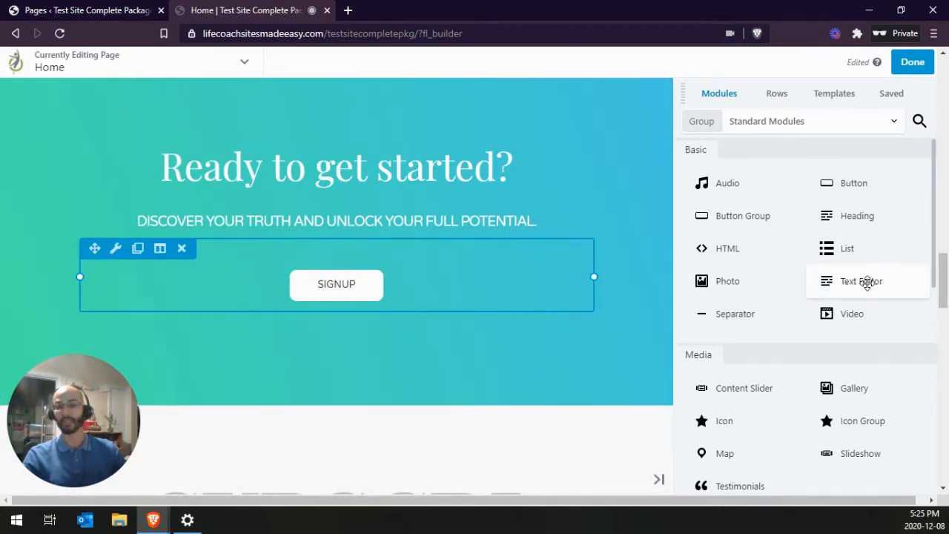
{"action": "left_click_drag", "start_coordinate": [867, 284], "coordinate": [303, 187]}
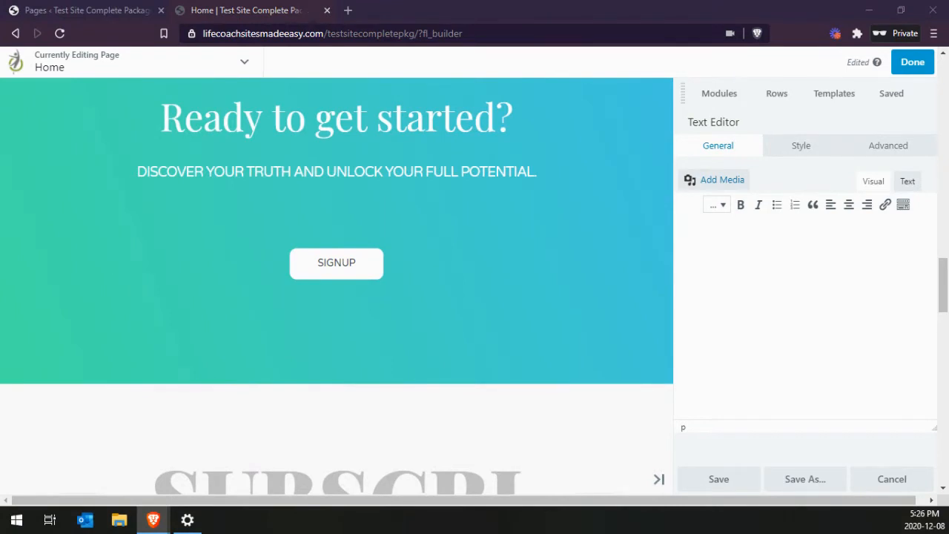
{"action": "left_click", "coordinate": [726, 262]}
{"action": "type", "text": "Lorem ipsum dolor sit amet, consectetur adipiscing elit. Donec non ante eget ante tincidunt accumsan vel quis velit. Mauris finibus velit vitae diam pellentesque, a dictum neque rhoncus. Maecenas a mi dictum est feugiat bibendum. Sed aliquet justo purus, eu consectetur tortor euismod eget. Cras et arcu tristique, fermentum tellus sit amet, varius ante."}
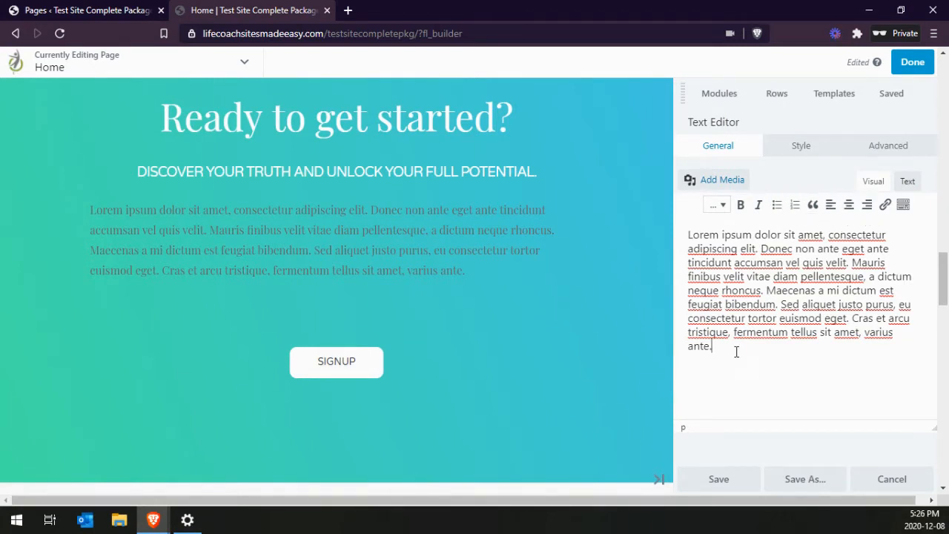
- Make the word "Lorem" at the start of the Text Editor paragraph bold
{"action": "double_click", "coordinate": [712, 234]}
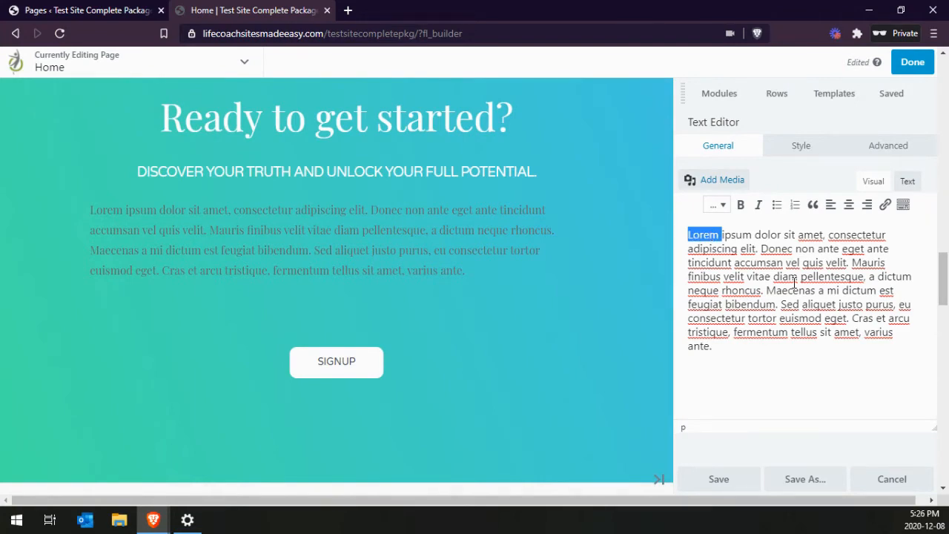
{"action": "key", "text": "ctrl+b"}
{"action": "left_click", "coordinate": [772, 352]}
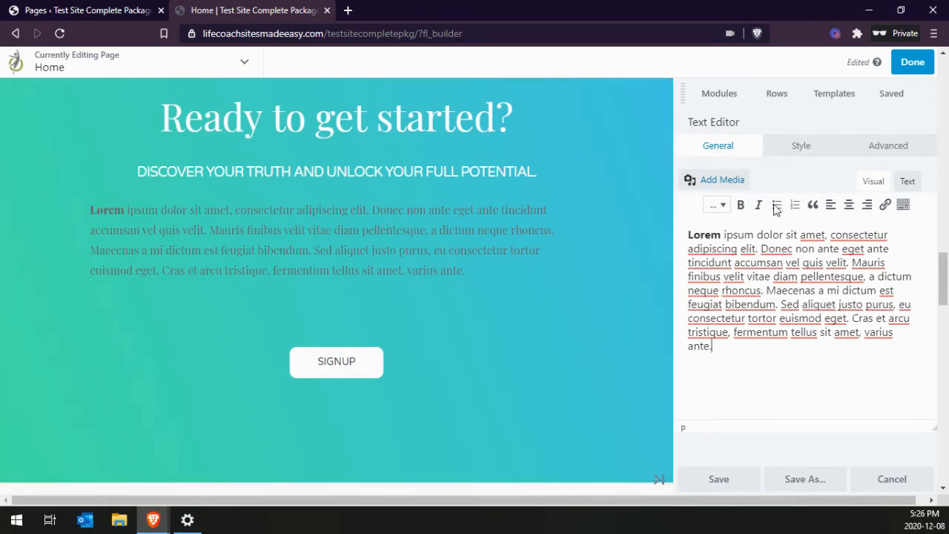
- Set the Text Editor module's text color to the white preset #ffffff
{"action": "left_click", "coordinate": [801, 149]}
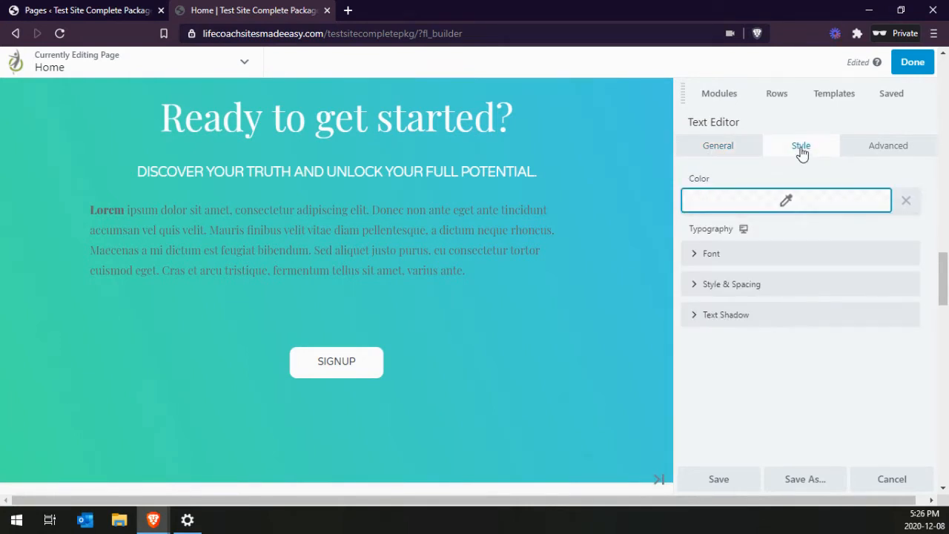
{"action": "left_click", "coordinate": [786, 206]}
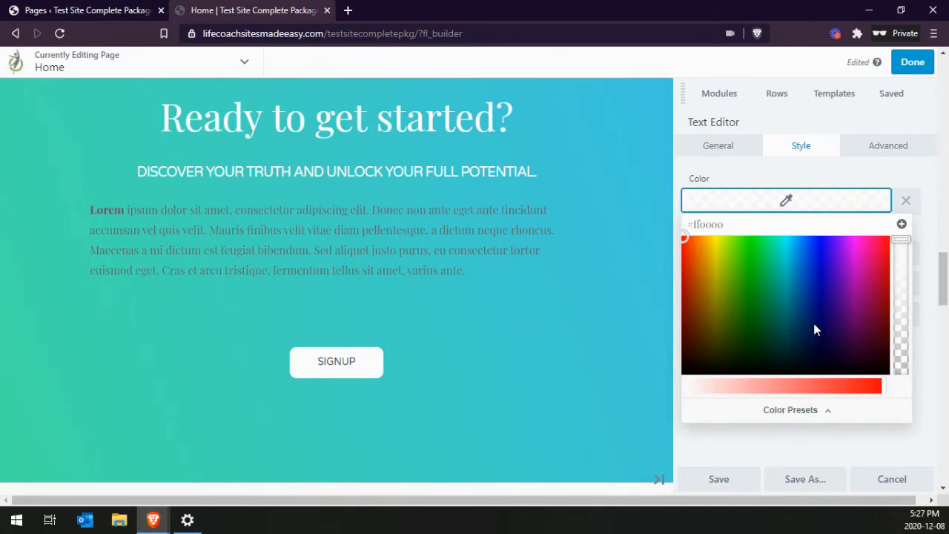
{"action": "left_click", "coordinate": [789, 410]}
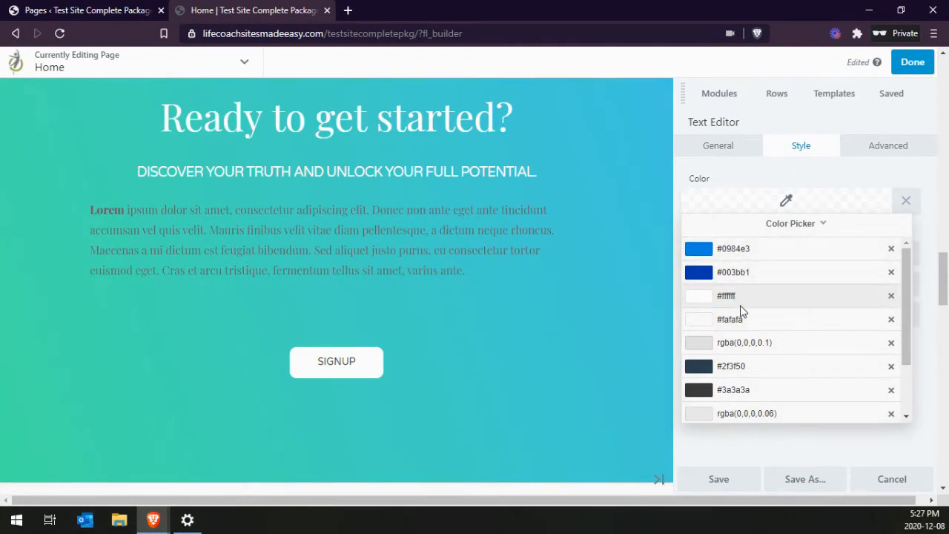
{"action": "scroll", "coordinate": [738, 305], "scroll_direction": "down", "scroll_amount": 1}
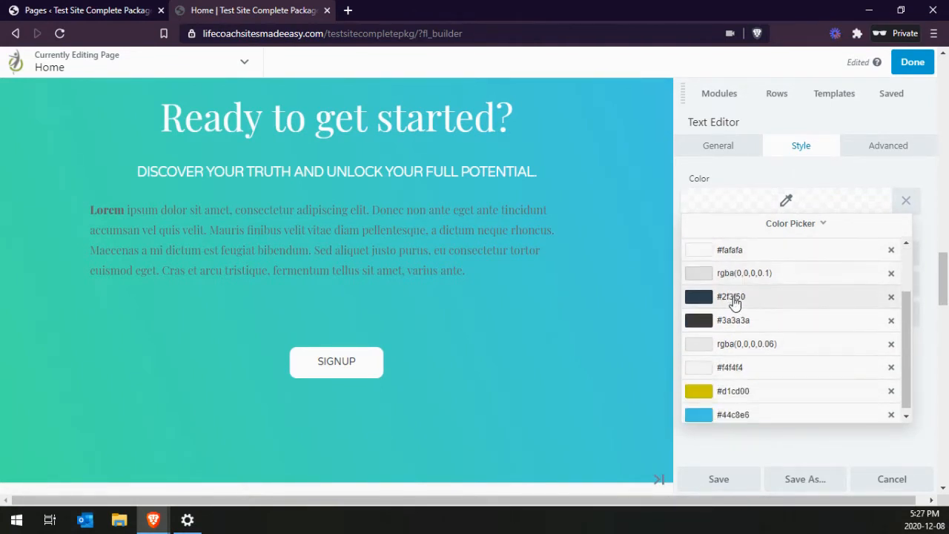
{"action": "scroll", "coordinate": [735, 302], "scroll_direction": "up", "scroll_amount": 1}
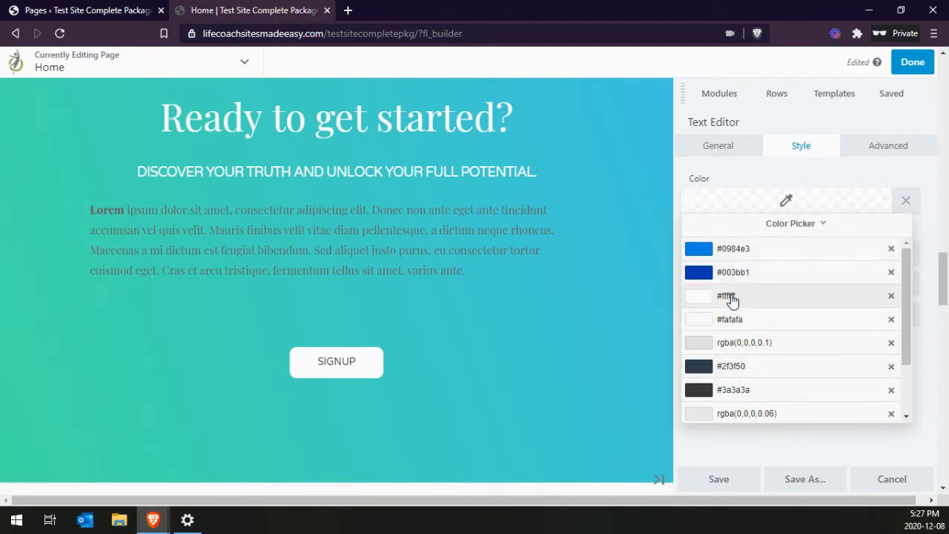
{"action": "left_click", "coordinate": [698, 297]}
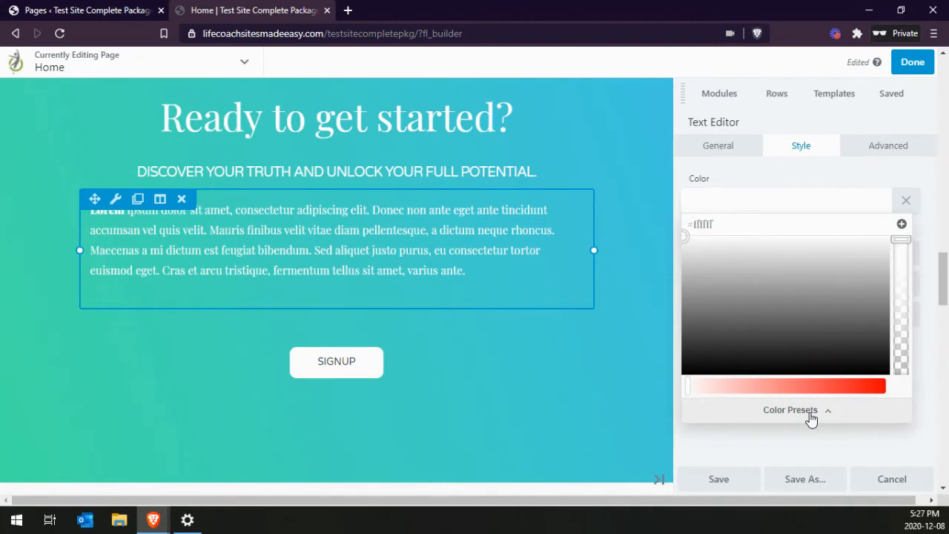
{"action": "left_click", "coordinate": [806, 180]}
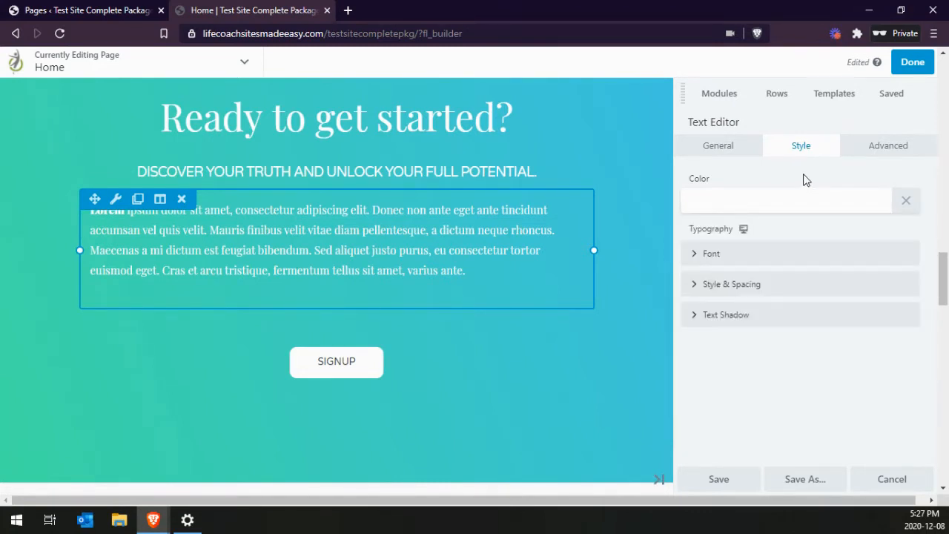
- Set the paragraph's font size to 20 px and center-align its text
{"action": "left_click", "coordinate": [695, 256]}
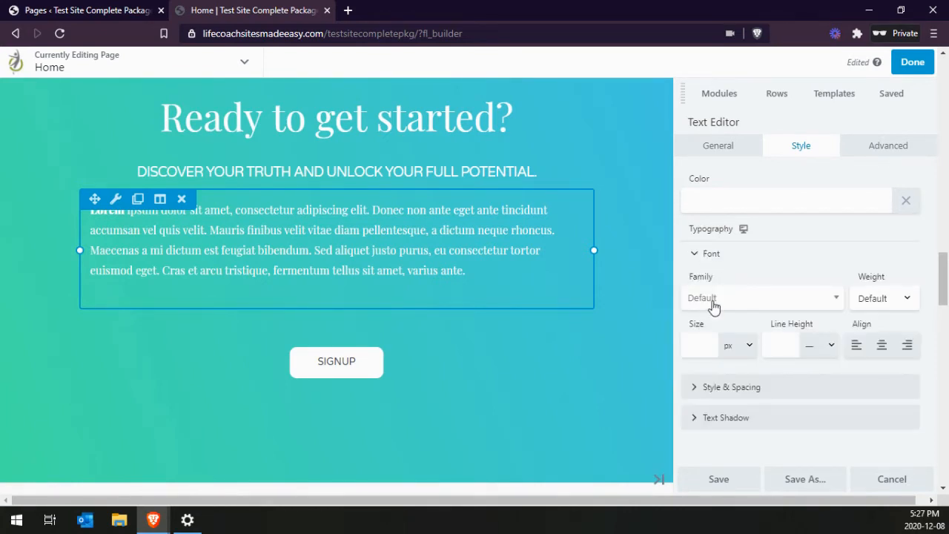
{"action": "left_click", "coordinate": [690, 344]}
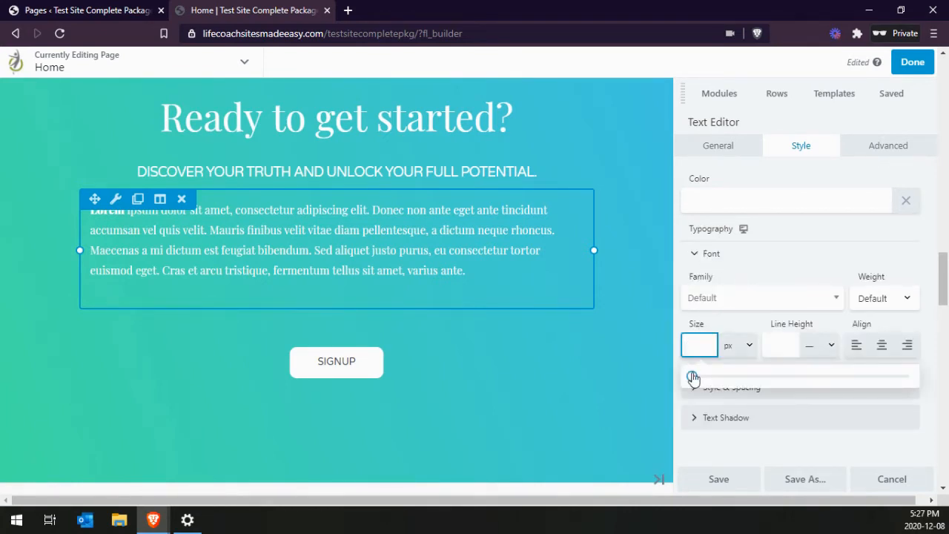
{"action": "type", "text": "6"}
{"action": "left_click_drag", "start_coordinate": [714, 378], "coordinate": [736, 376]}
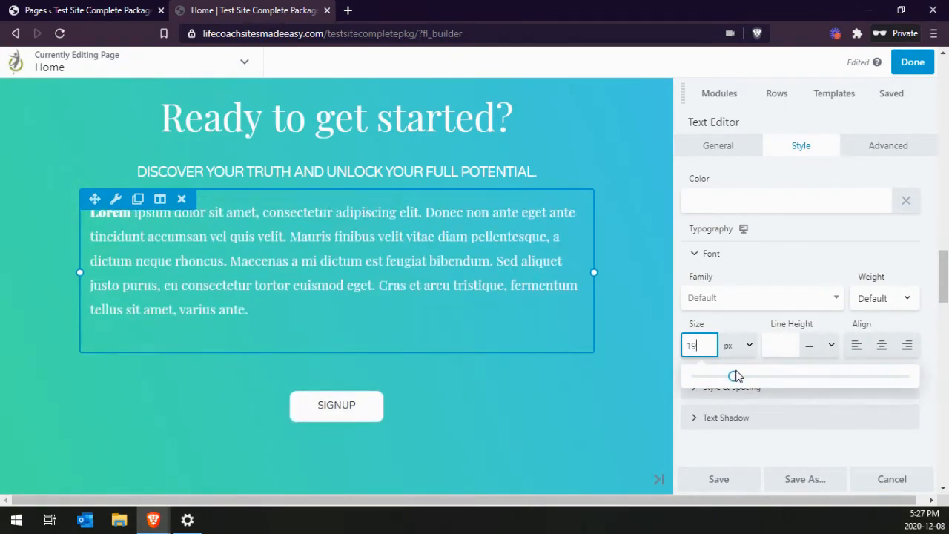
{"action": "type", "text": "20"}
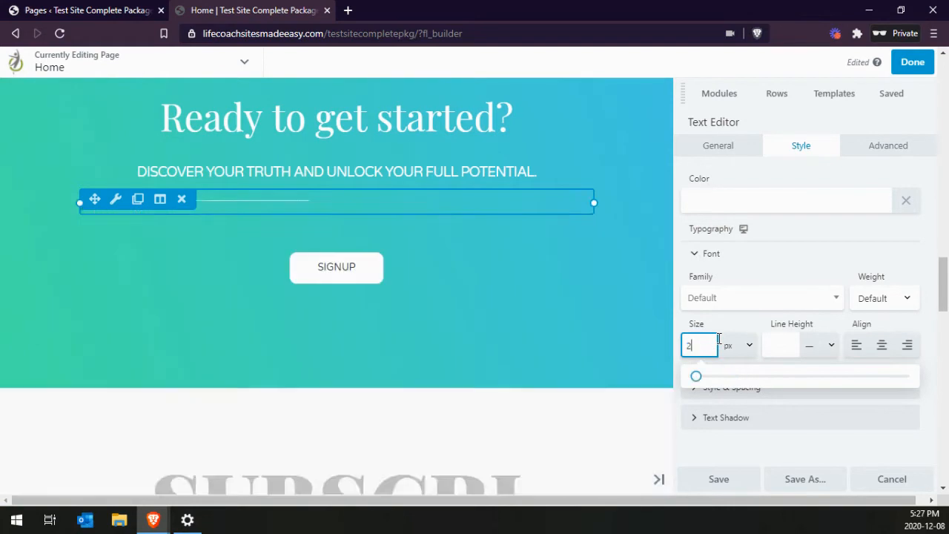
{"action": "left_click", "coordinate": [741, 326]}
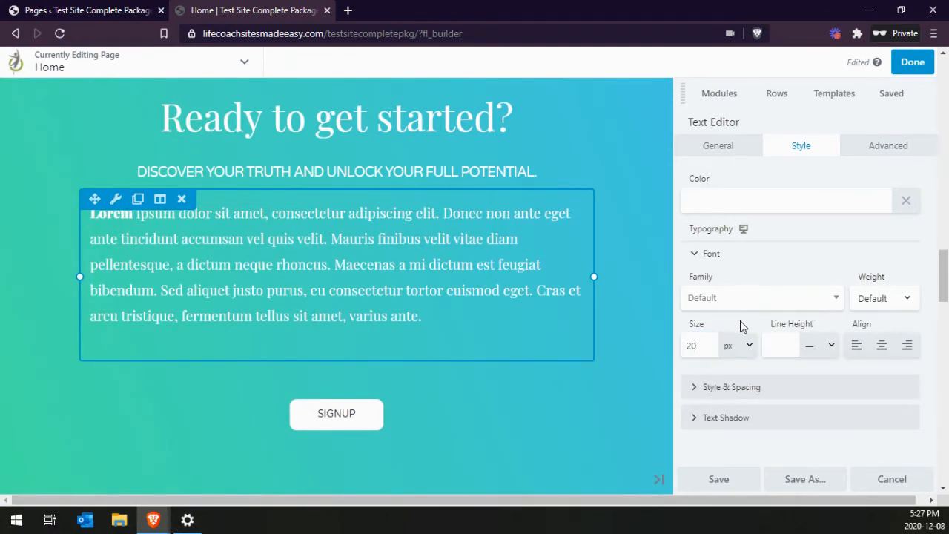
{"action": "left_click", "coordinate": [881, 350]}
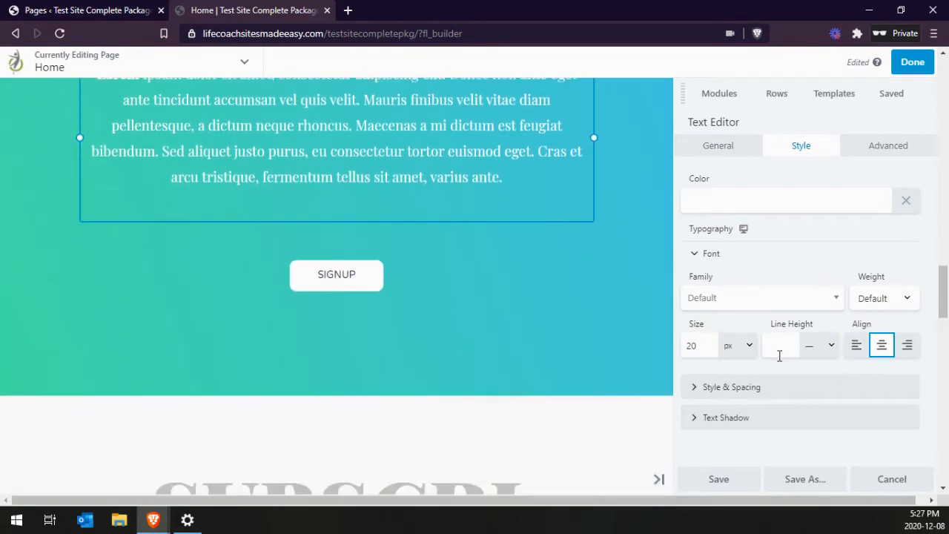
- Expand the paragraph's Style & Spacing and Text Shadow options for review, and save the Text Editor module
{"action": "left_click", "coordinate": [759, 387]}
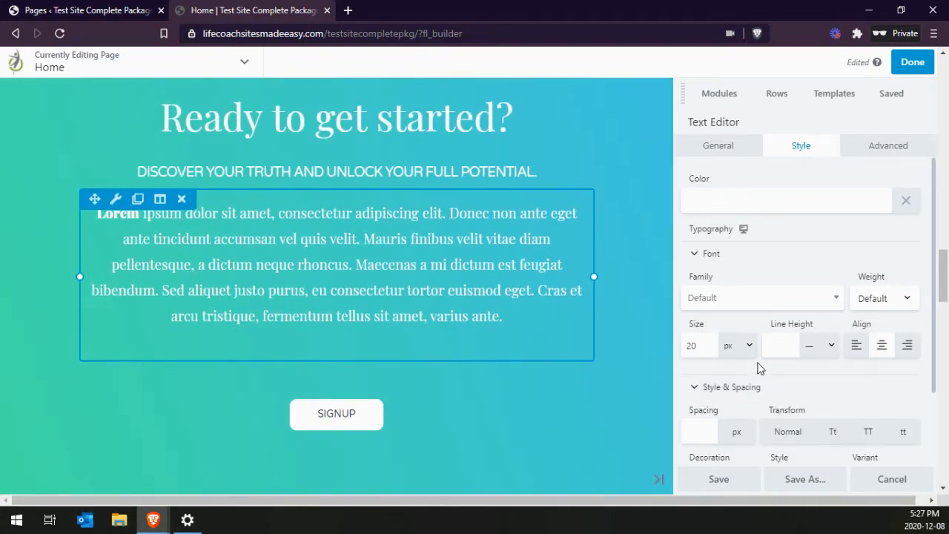
{"action": "scroll", "coordinate": [759, 349], "scroll_direction": "down", "scroll_amount": 1}
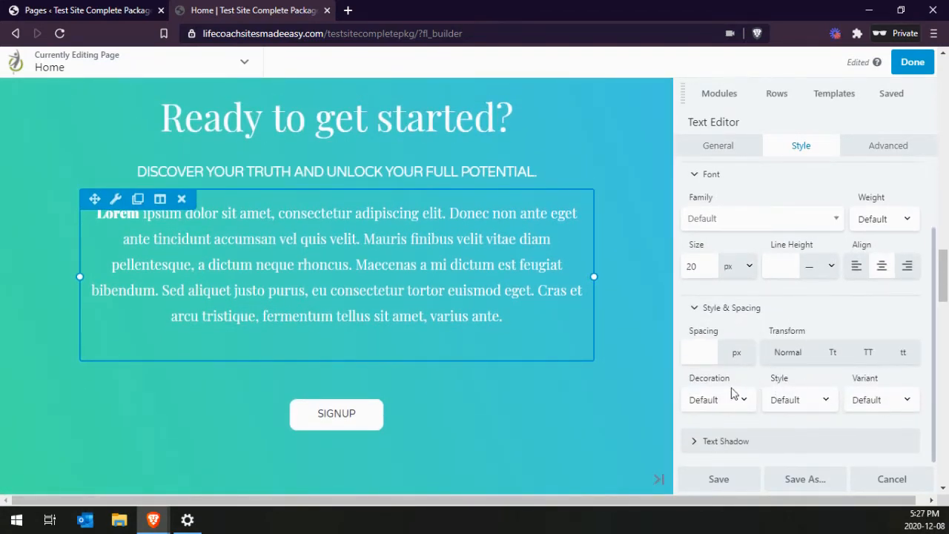
{"action": "left_click", "coordinate": [721, 442]}
{"action": "scroll", "coordinate": [748, 378], "scroll_direction": "down", "scroll_amount": 1}
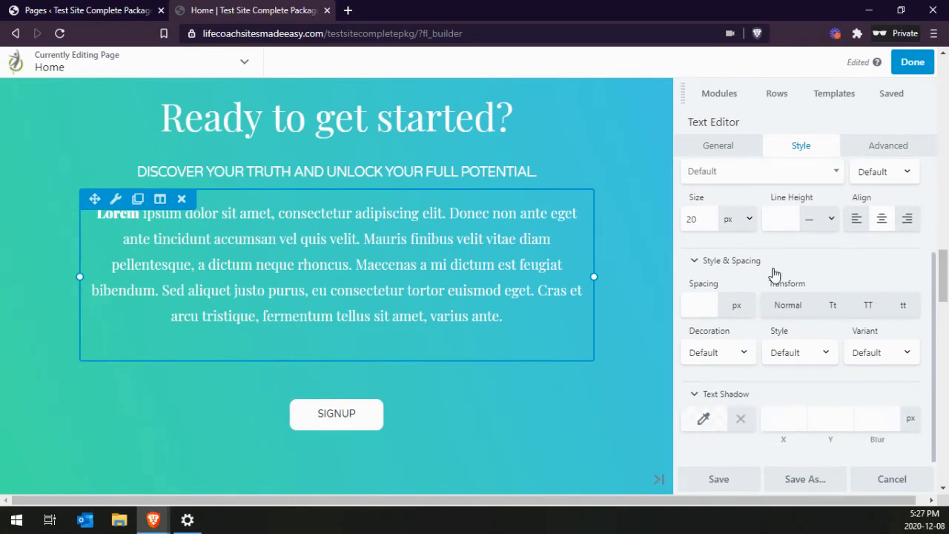
{"action": "scroll", "coordinate": [774, 275], "scroll_direction": "up", "scroll_amount": 3}
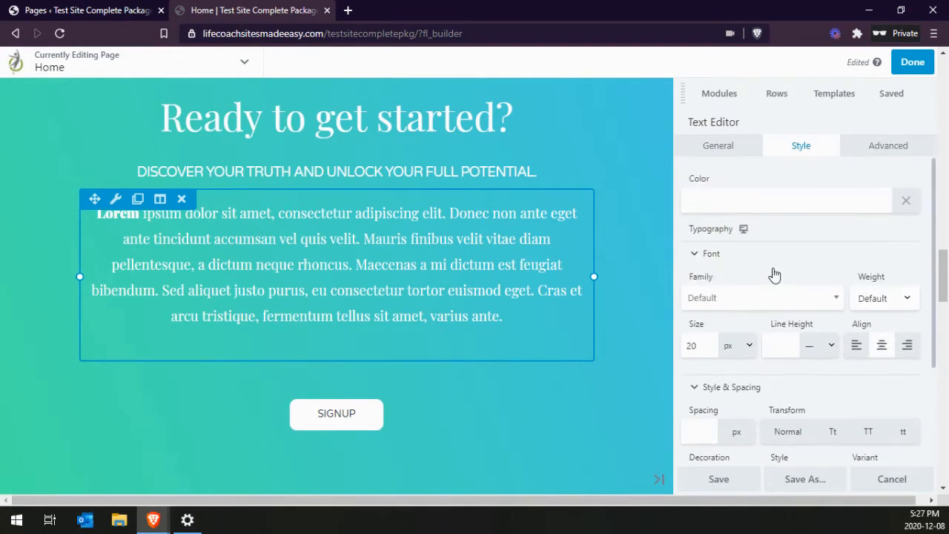
{"action": "left_click", "coordinate": [719, 480]}
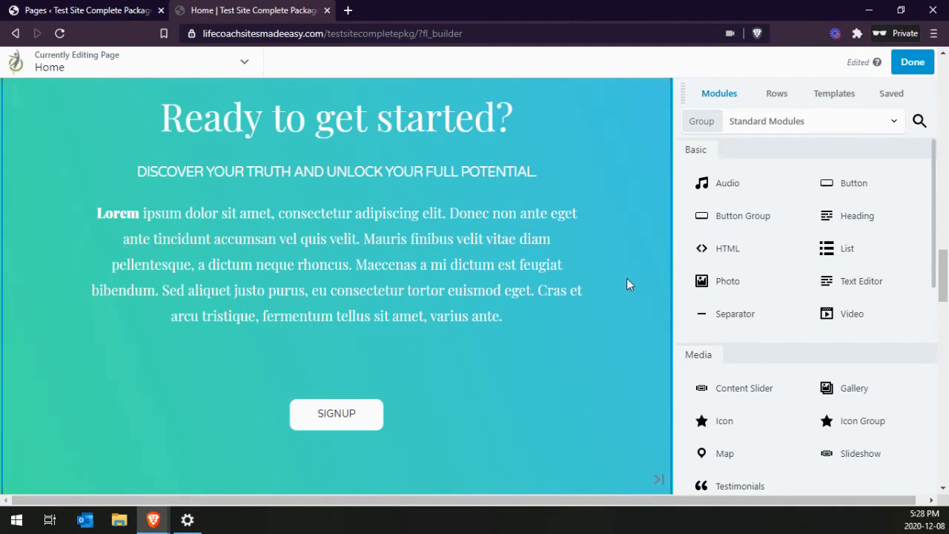
- Hide the module panel to check the "Ready to get started?" section at full width, and bring the panel back
{"action": "scroll", "coordinate": [631, 304], "scroll_direction": "up", "scroll_amount": 1}
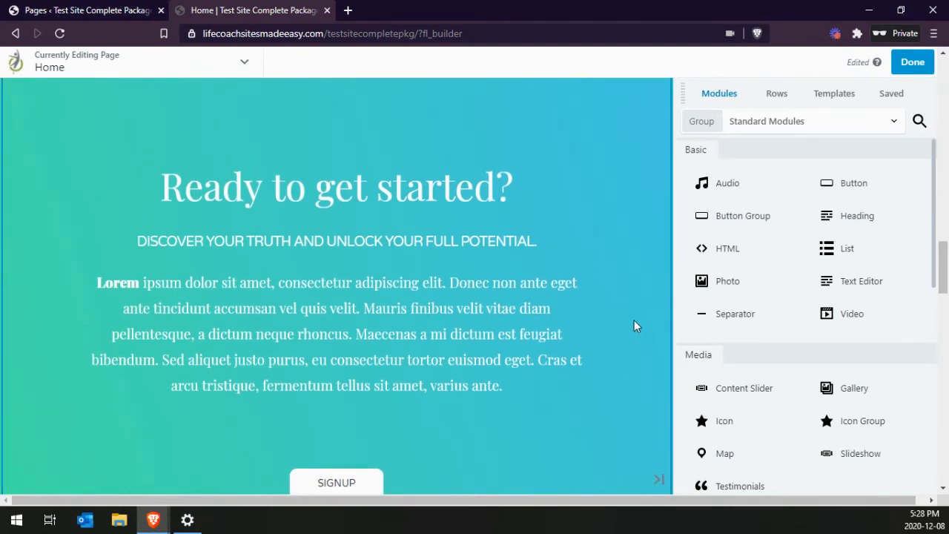
{"action": "left_click", "coordinate": [661, 479]}
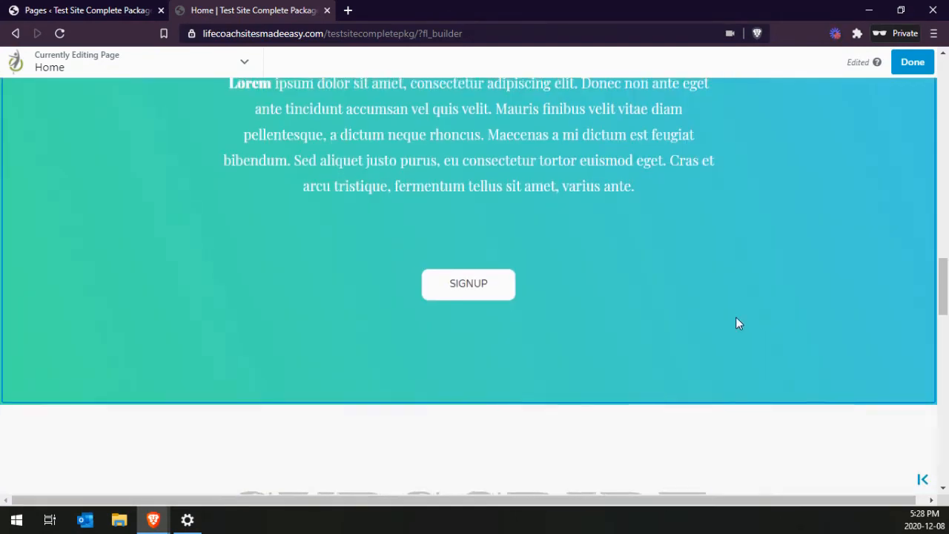
{"action": "scroll", "coordinate": [736, 319], "scroll_direction": "up", "scroll_amount": 3}
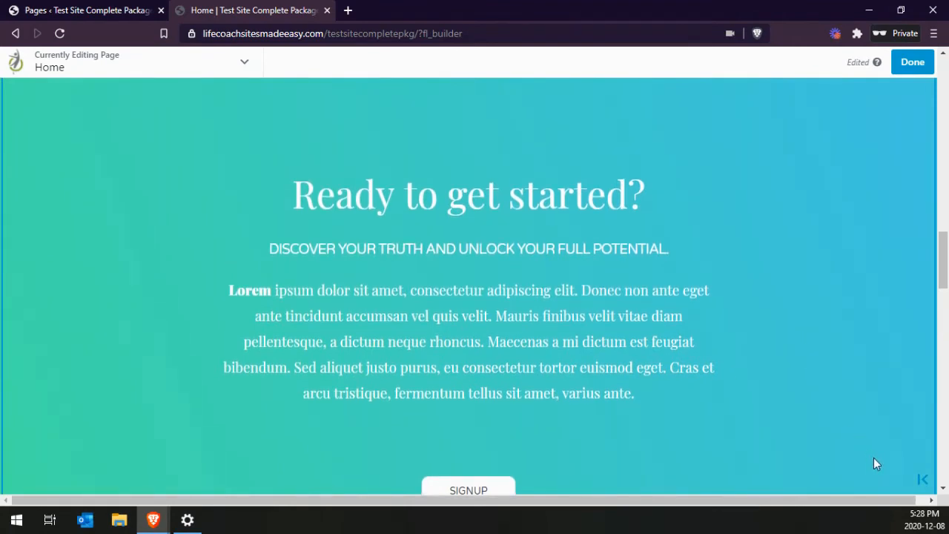
{"action": "left_click", "coordinate": [923, 479]}
{"action": "scroll", "coordinate": [556, 259], "scroll_direction": "down", "scroll_amount": 3}
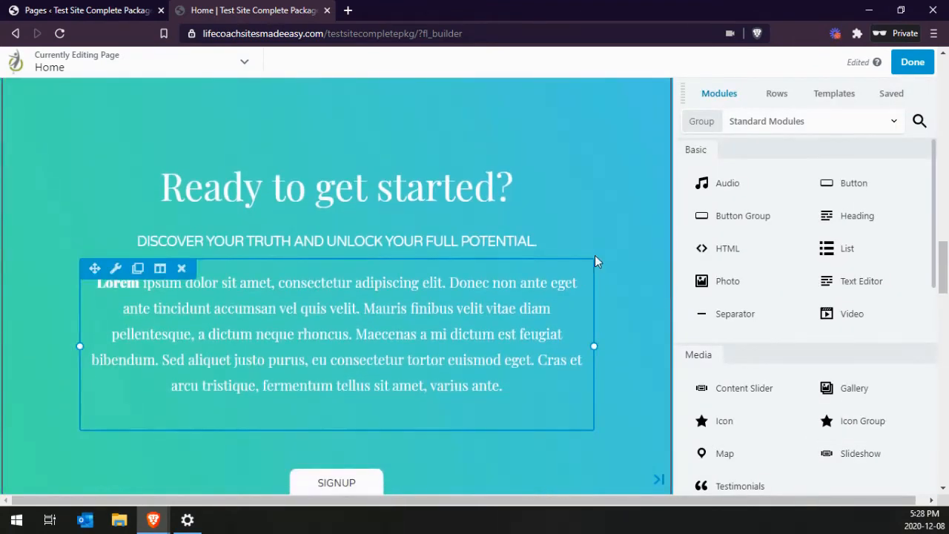
{"action": "scroll", "coordinate": [601, 256], "scroll_direction": "down", "scroll_amount": 1}
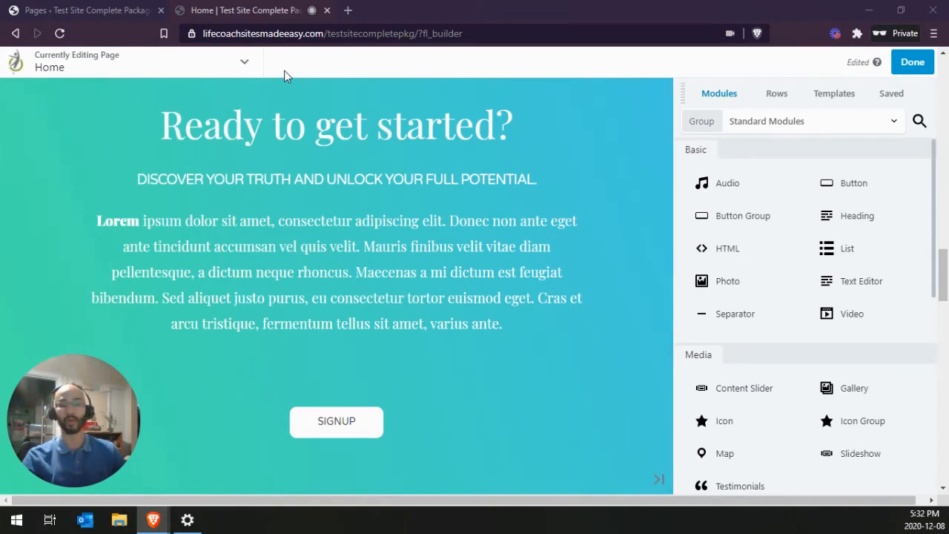
- Preview the page layout, inspect the new paragraph in the "Ready to get started?" section, and dismiss the subscription pop-up
{"action": "left_click", "coordinate": [245, 66]}
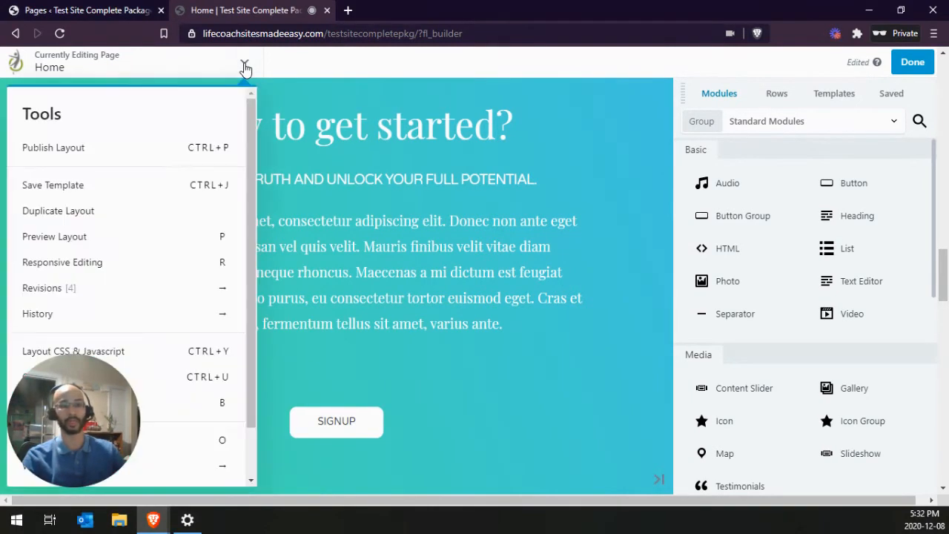
{"action": "left_click", "coordinate": [80, 237]}
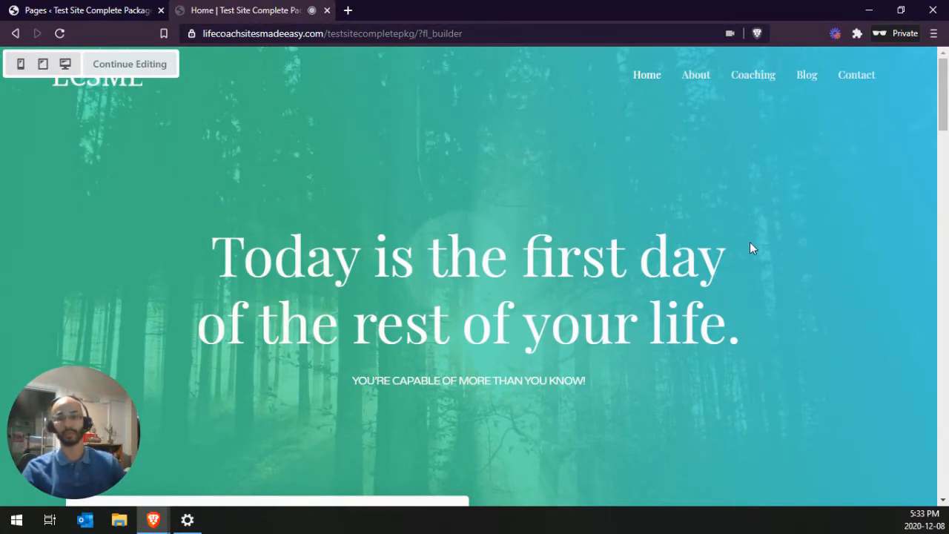
{"action": "scroll", "coordinate": [787, 242], "scroll_direction": "down", "scroll_amount": 5}
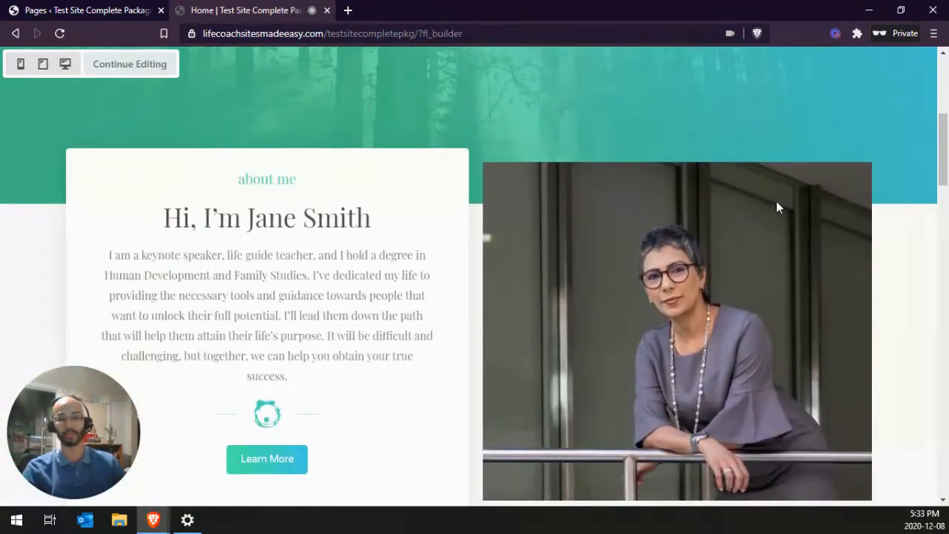
{"action": "scroll", "coordinate": [776, 208], "scroll_direction": "down", "scroll_amount": 10}
{"action": "scroll", "coordinate": [776, 207], "scroll_direction": "down", "scroll_amount": 4}
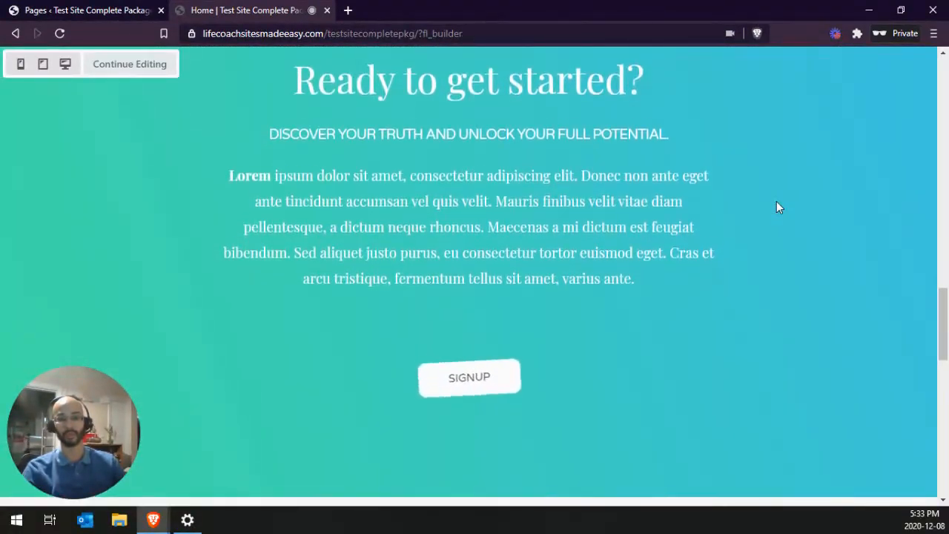
{"action": "scroll", "coordinate": [777, 207], "scroll_direction": "up", "scroll_amount": 1}
{"action": "left_click_drag", "start_coordinate": [636, 343], "coordinate": [201, 234]}
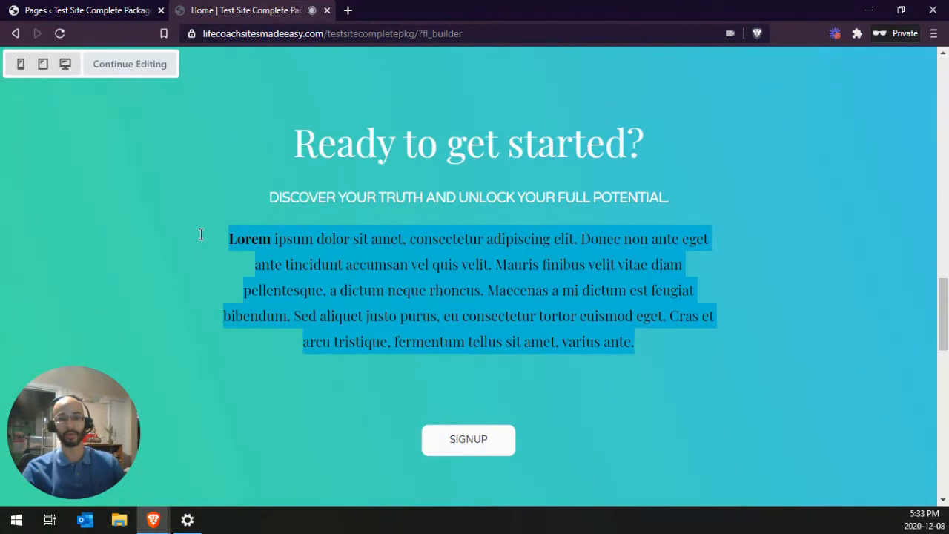
{"action": "left_click", "coordinate": [668, 247]}
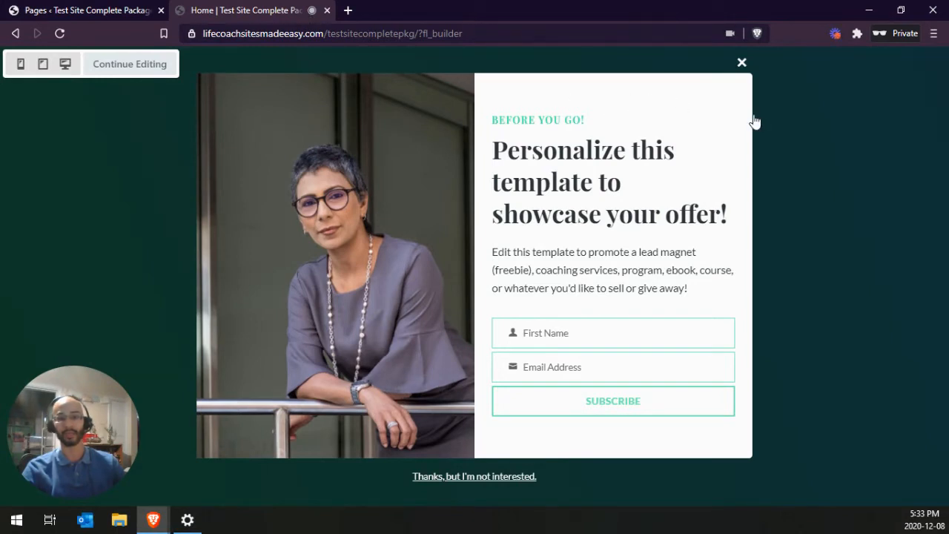
{"action": "left_click", "coordinate": [740, 67]}
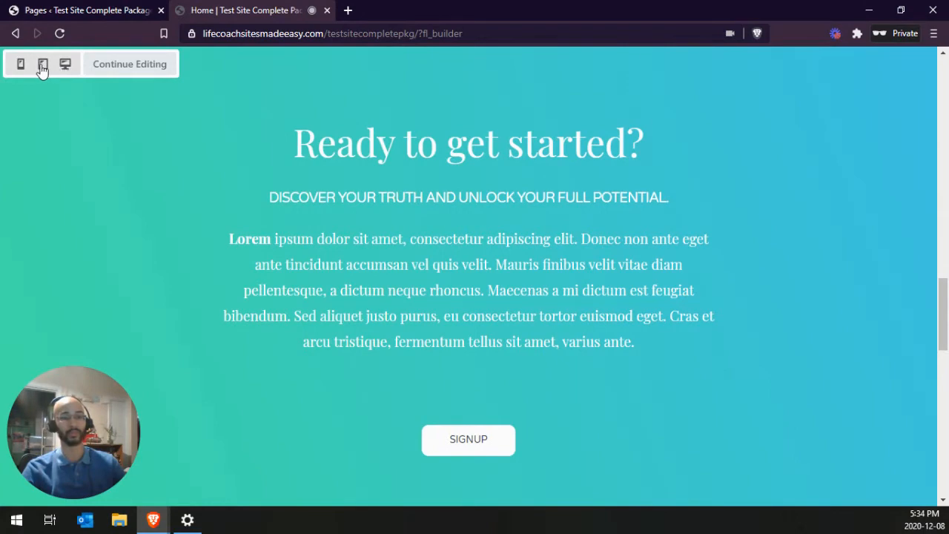
- Preview the page at the medium tablet size and the small phone size, looking through the phone layout
{"action": "left_click", "coordinate": [42, 67]}
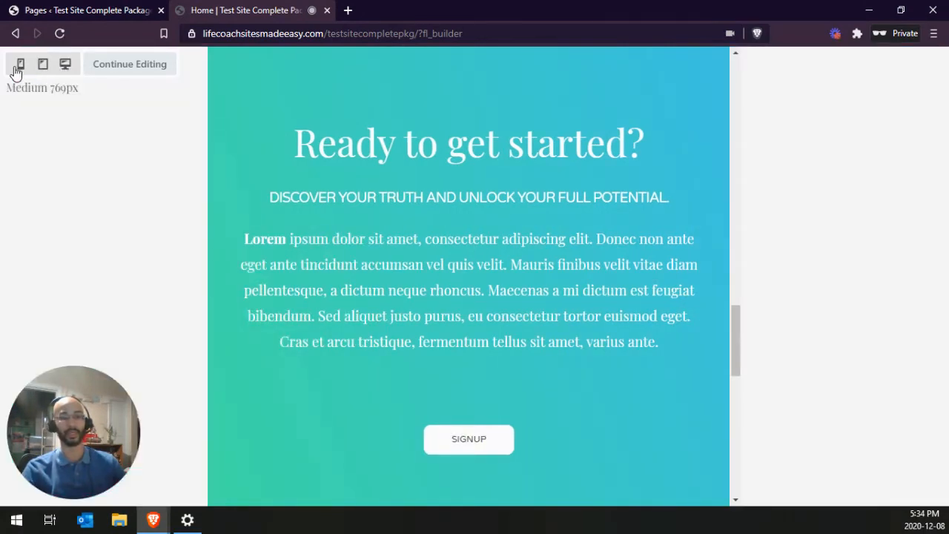
{"action": "left_click", "coordinate": [20, 66]}
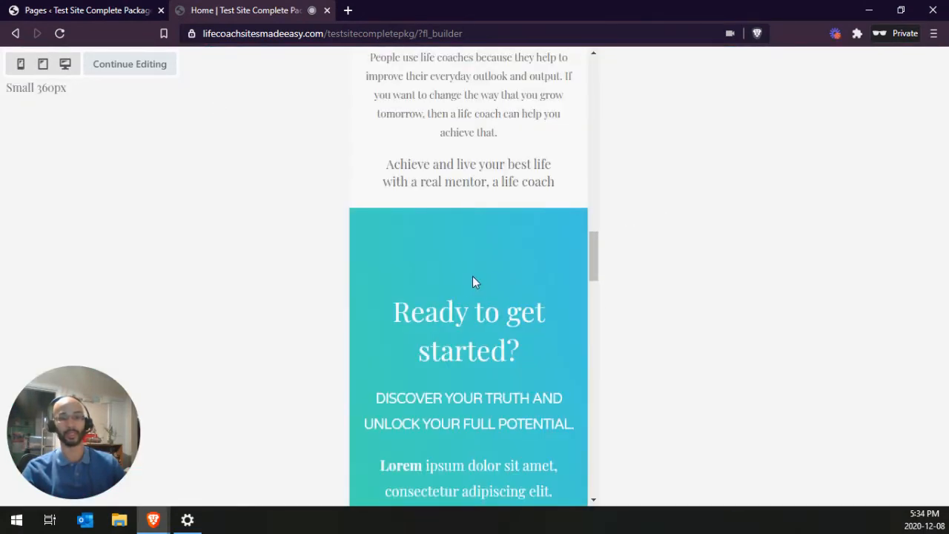
{"action": "scroll", "coordinate": [472, 280], "scroll_direction": "down", "scroll_amount": 6}
{"action": "scroll", "coordinate": [456, 272], "scroll_direction": "up", "scroll_amount": 9}
{"action": "scroll", "coordinate": [469, 271], "scroll_direction": "up", "scroll_amount": 10}
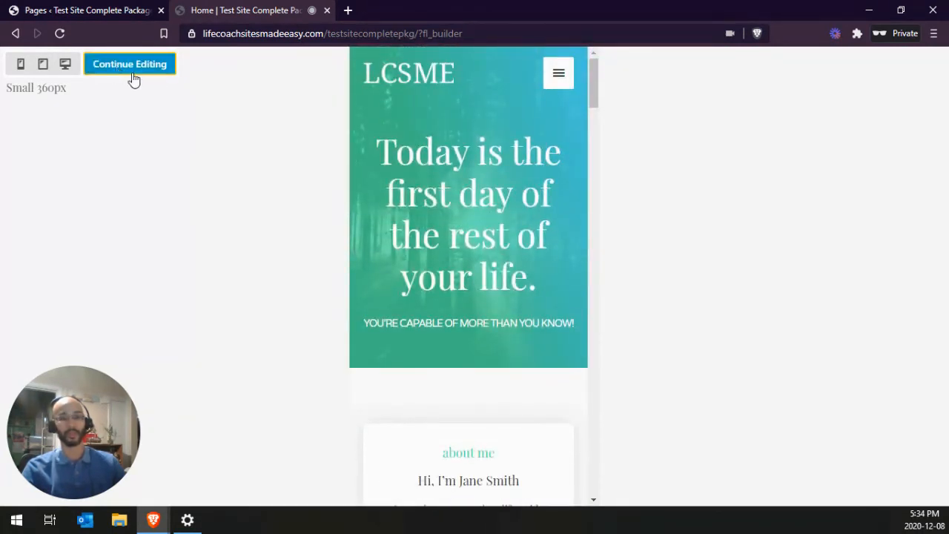
- Exit the device preview, publish the edited Home page, and view the published page from its beginning
{"action": "left_click", "coordinate": [131, 73]}
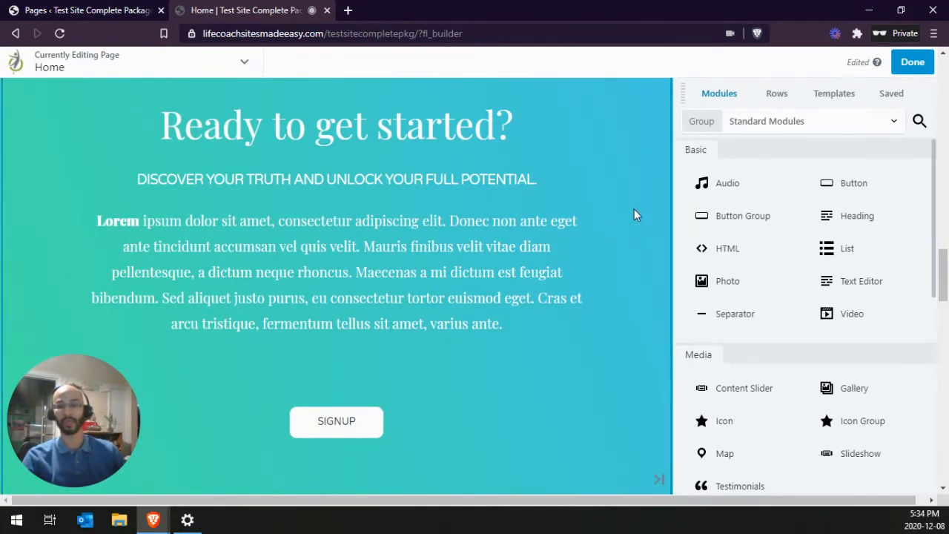
{"action": "left_click", "coordinate": [916, 63]}
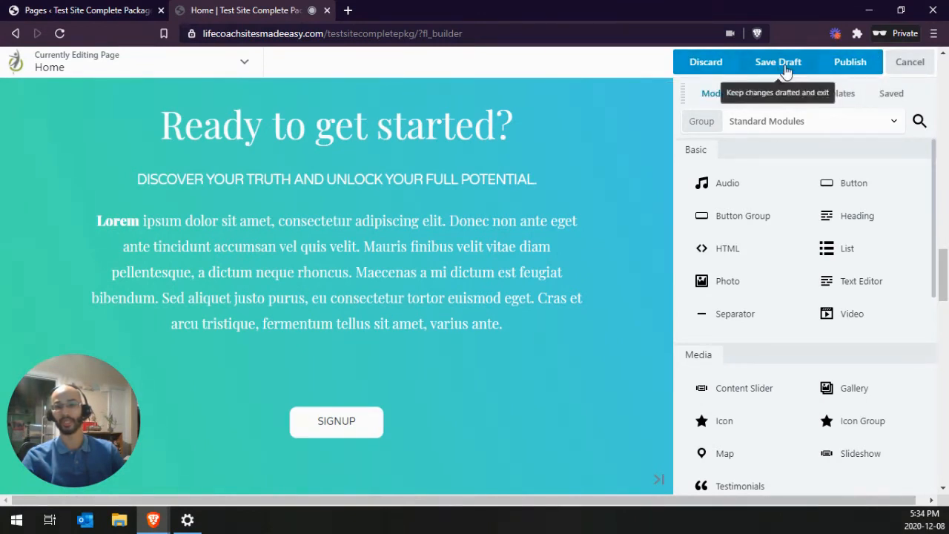
{"action": "left_click", "coordinate": [850, 63]}
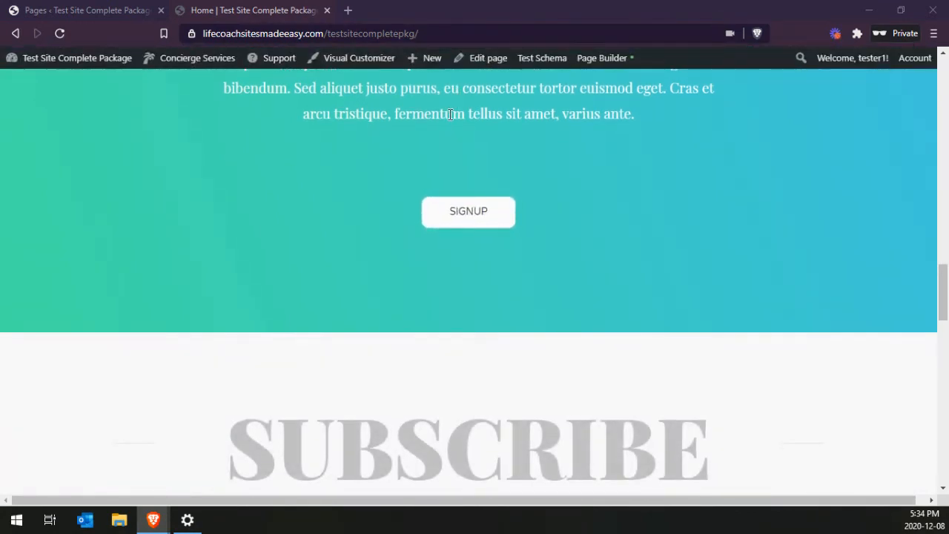
{"action": "scroll", "coordinate": [349, 180], "scroll_direction": "up", "scroll_amount": 15}
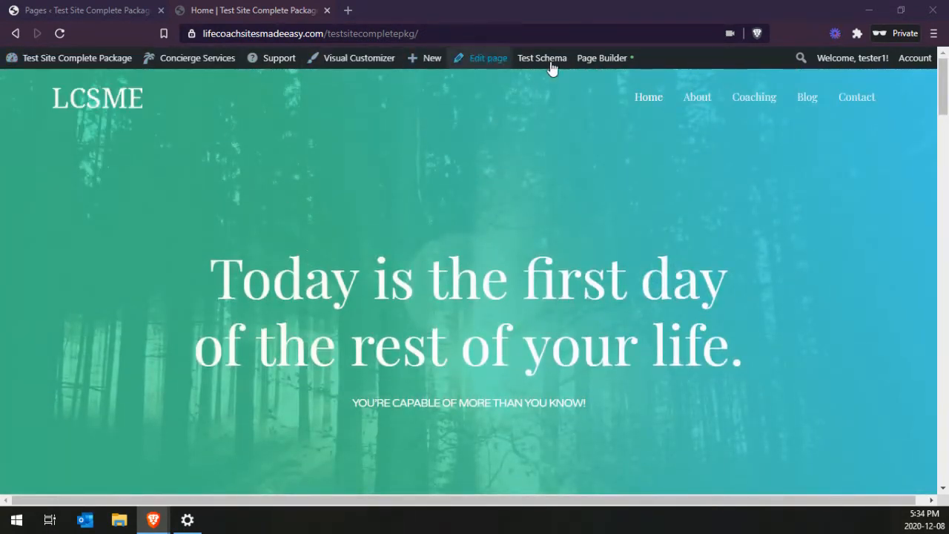
- Reopen the Home page in the Page Builder in a new browser tab from the Pages list, closing the published page's tab
{"action": "mouse_move", "coordinate": [71, 62]}
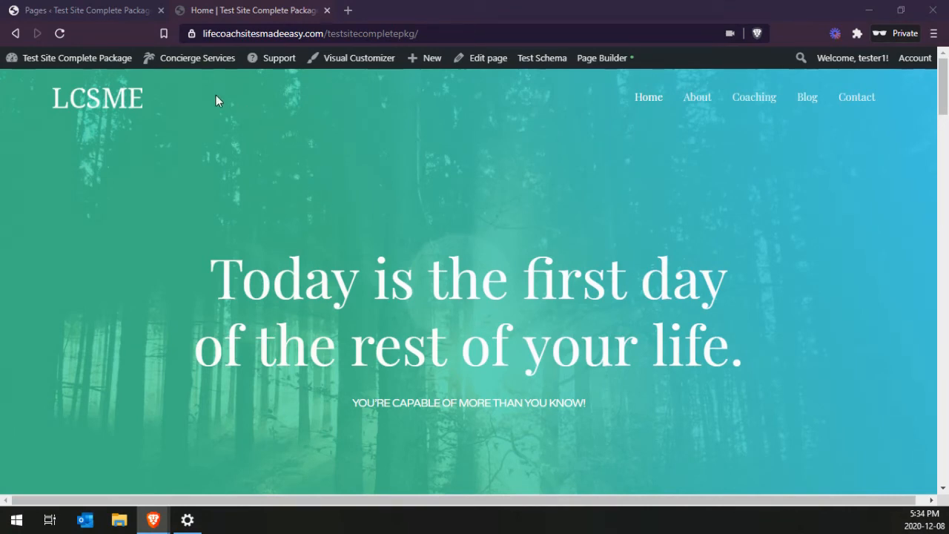
{"action": "left_click", "coordinate": [104, 7]}
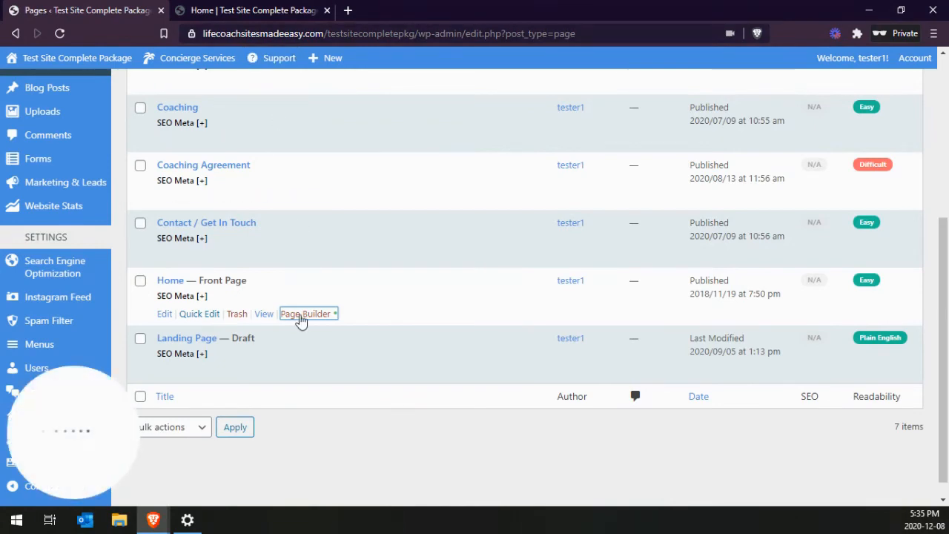
{"action": "right_click", "coordinate": [300, 318]}
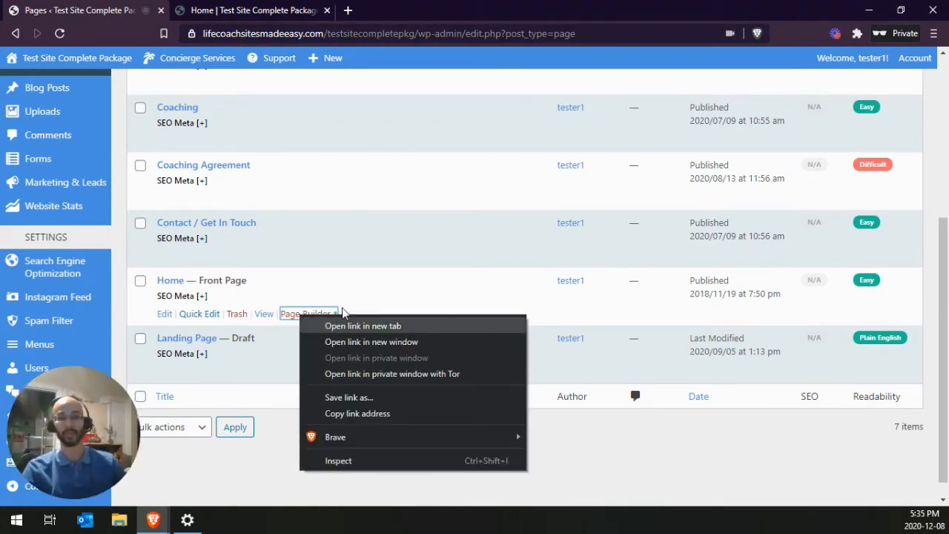
{"action": "left_click", "coordinate": [281, 7]}
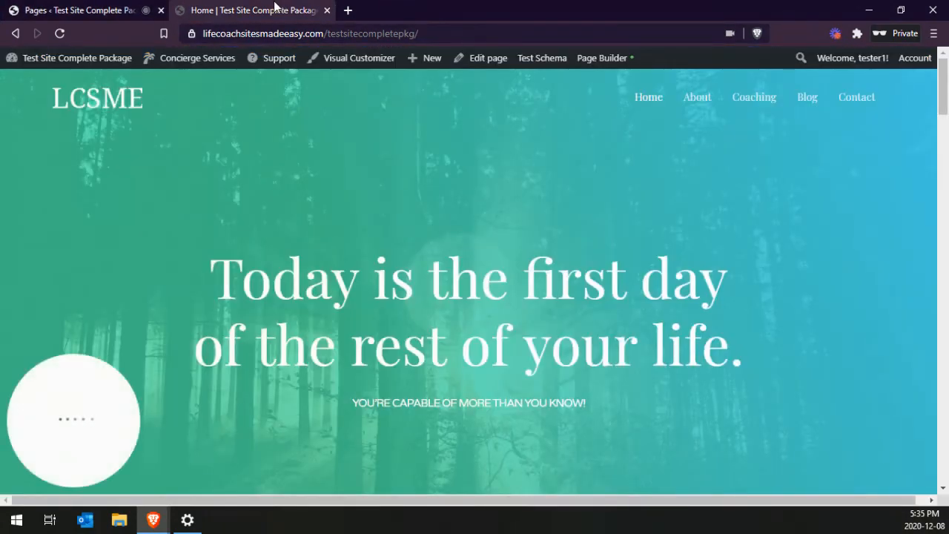
{"action": "middle_click", "coordinate": [263, 9]}
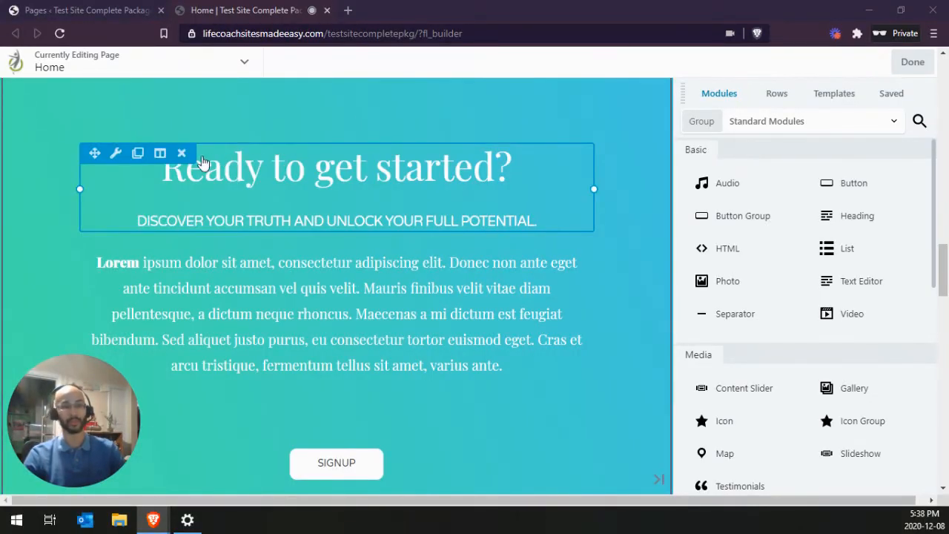
- Delete the "Ready to get started?" heading module and the empty column left above the Lorem ipsum paragraph
{"action": "left_click", "coordinate": [182, 154]}
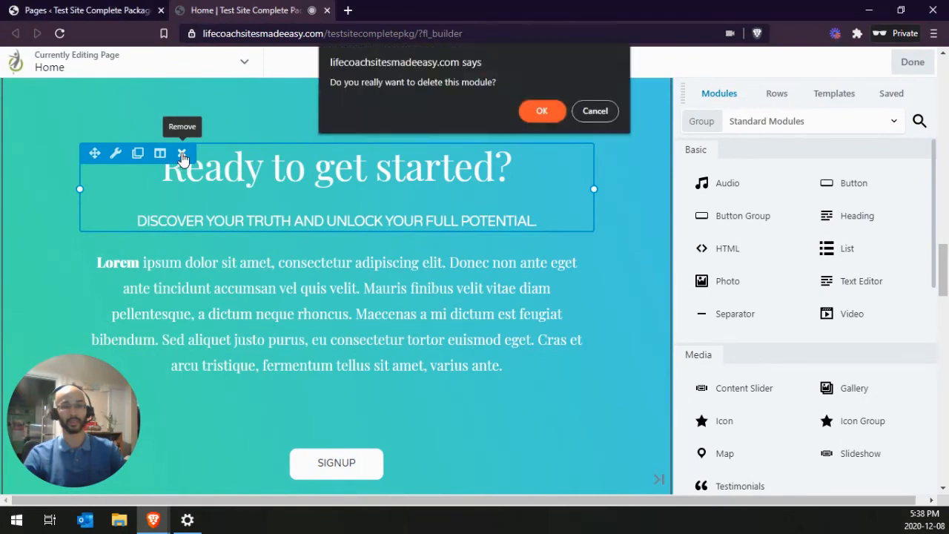
{"action": "left_click", "coordinate": [541, 112]}
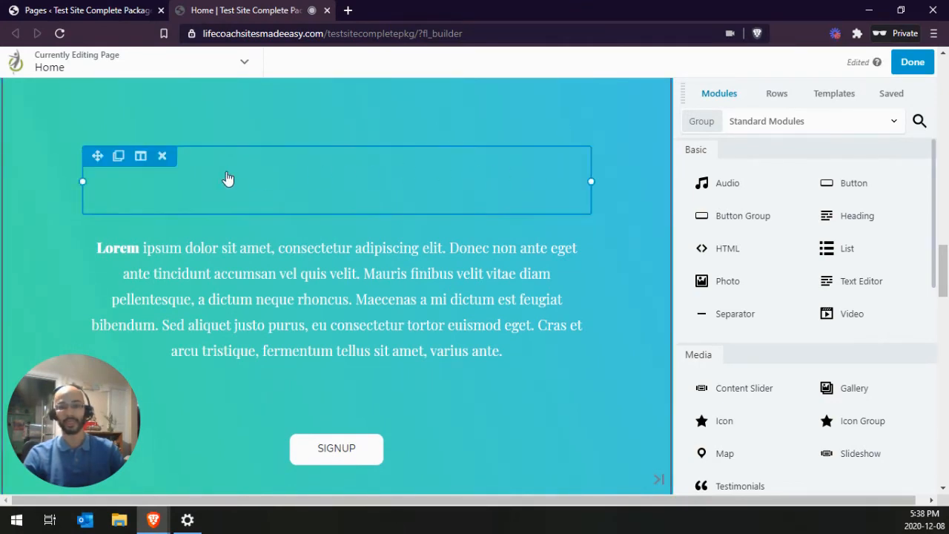
{"action": "left_click", "coordinate": [163, 156]}
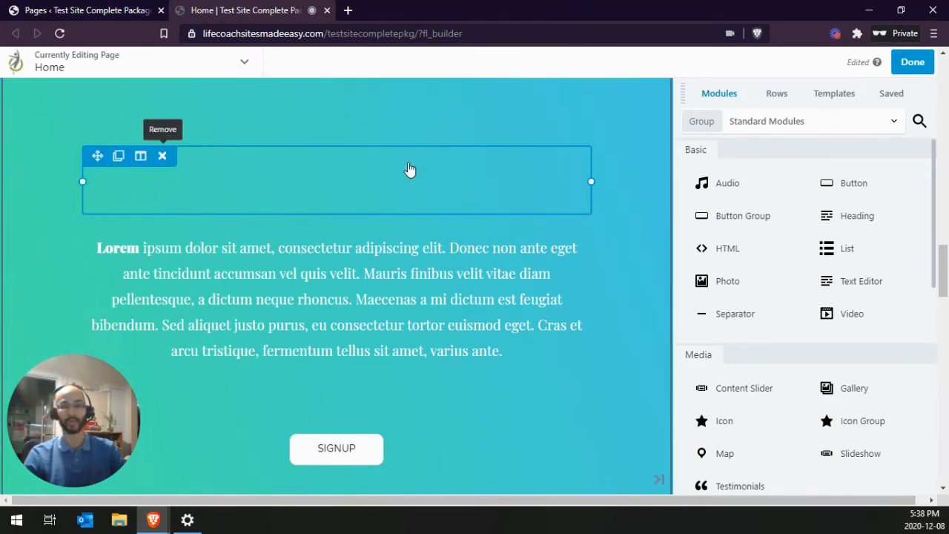
{"action": "scroll", "coordinate": [445, 215], "scroll_direction": "up", "scroll_amount": 1}
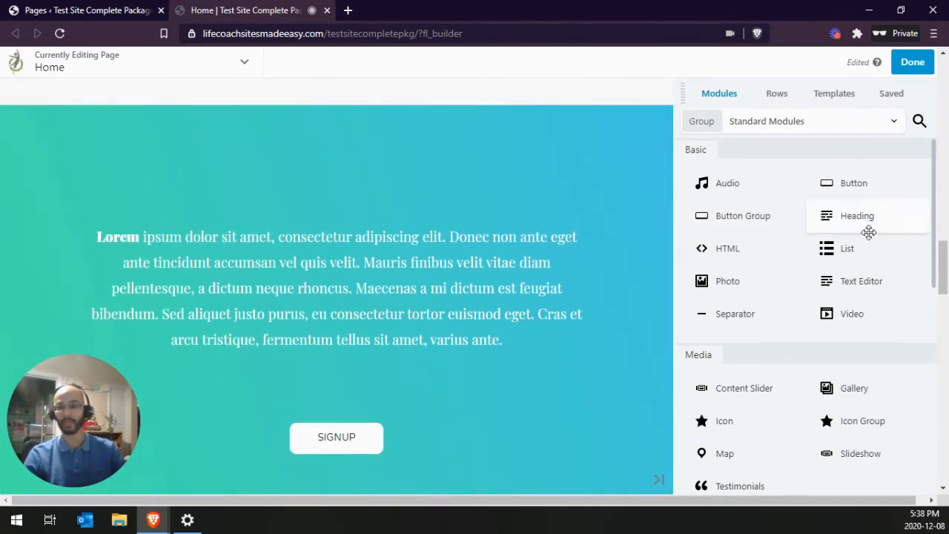
- Search the modules for "heading" and place the UABB Heading module above the Lorem ipsum paragraph
{"action": "left_click", "coordinate": [919, 123]}
{"action": "type", "text": "heading"}
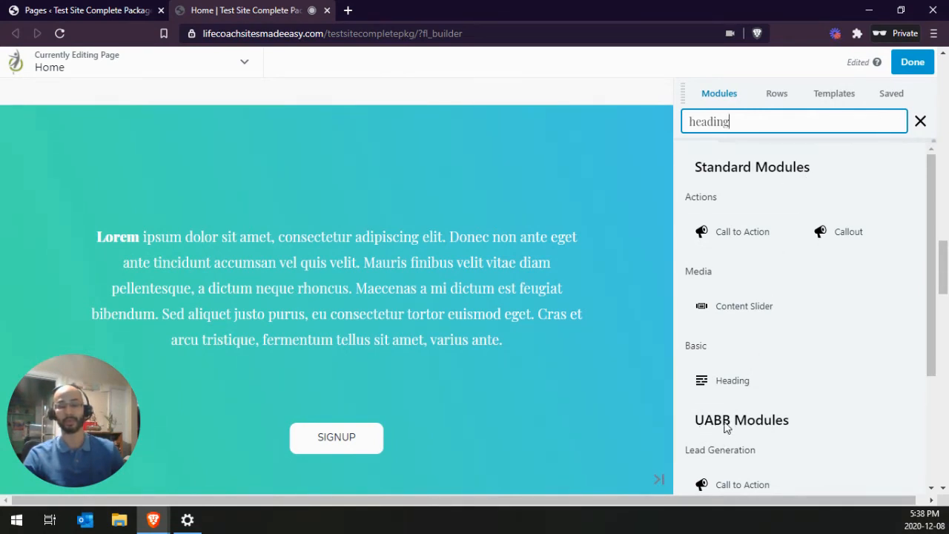
{"action": "scroll", "coordinate": [764, 356], "scroll_direction": "down", "scroll_amount": 2}
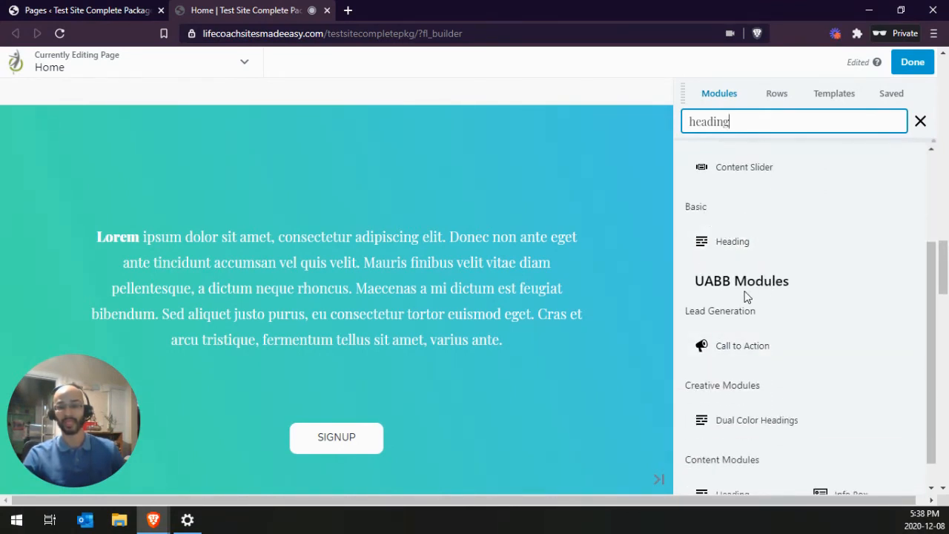
{"action": "scroll", "coordinate": [745, 304], "scroll_direction": "down", "scroll_amount": 1}
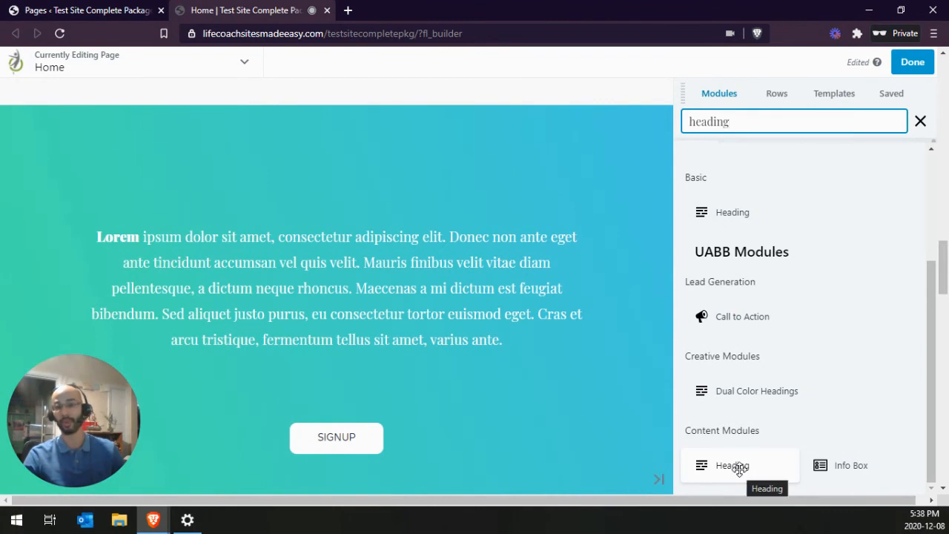
{"action": "left_click_drag", "start_coordinate": [741, 469], "coordinate": [339, 227]}
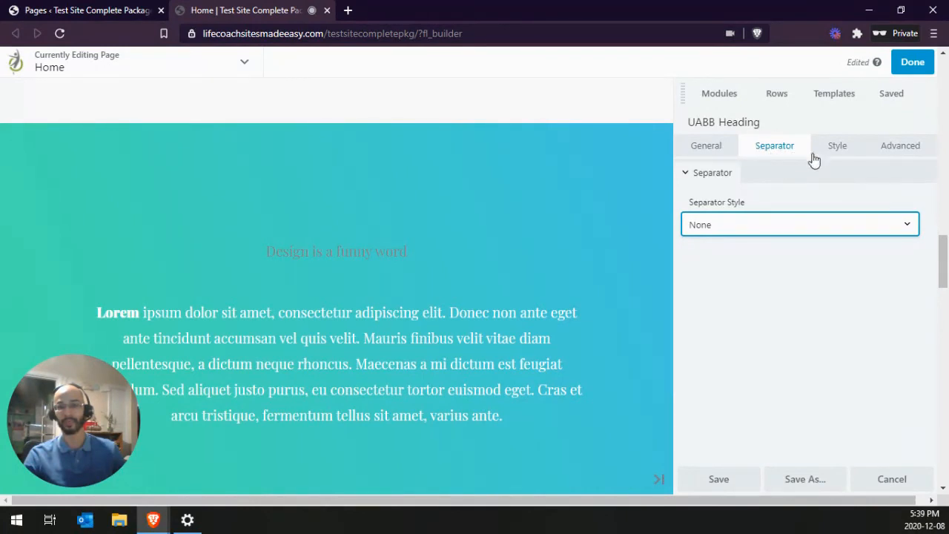
- Set the new module's heading to "New Heading Text" and its description to "subheading text optional"
{"action": "left_click", "coordinate": [708, 149]}
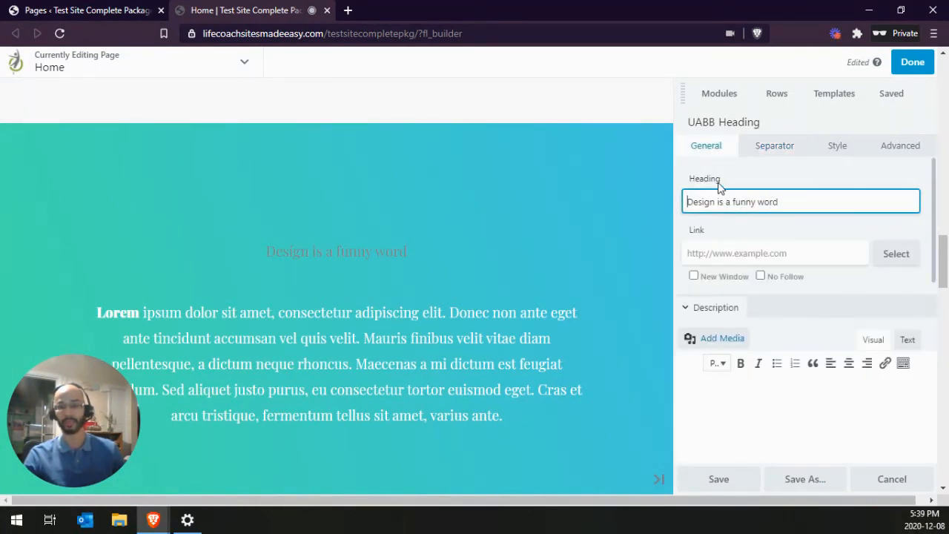
{"action": "left_click_drag", "start_coordinate": [774, 202], "coordinate": [692, 204]}
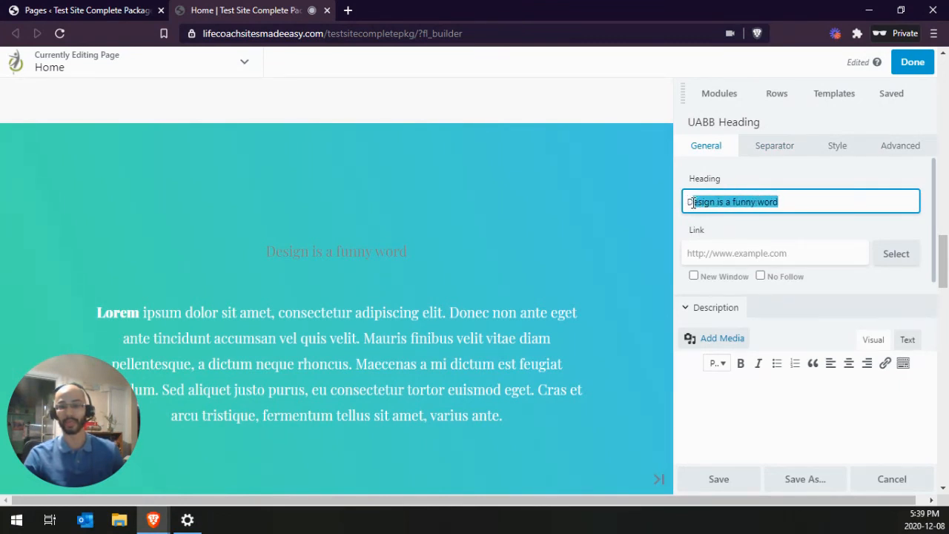
{"action": "type", "text": "New H"}
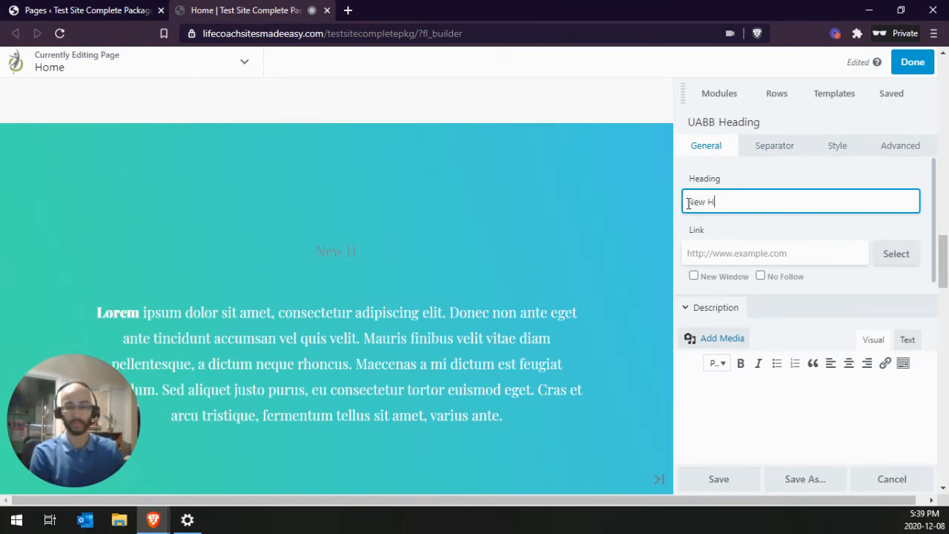
{"action": "type", "text": "eading Text"}
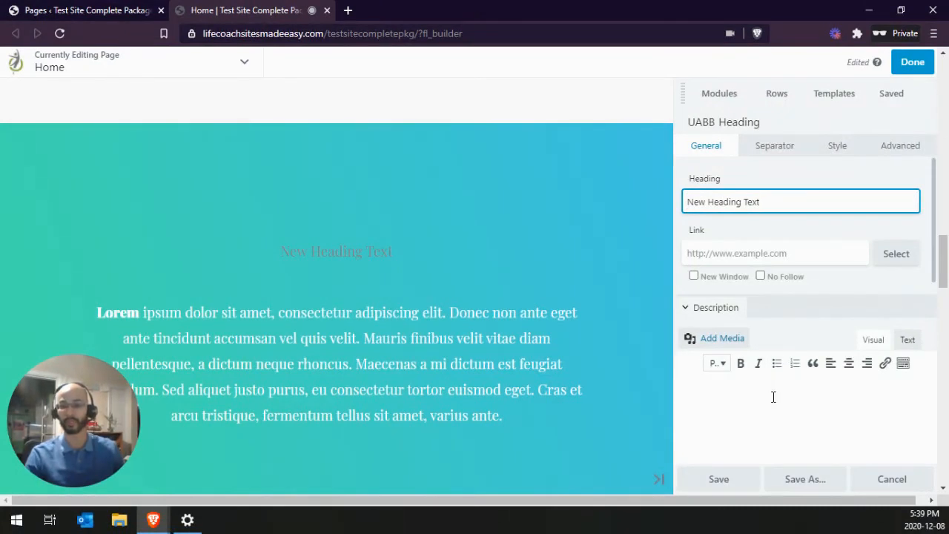
{"action": "left_click", "coordinate": [785, 398]}
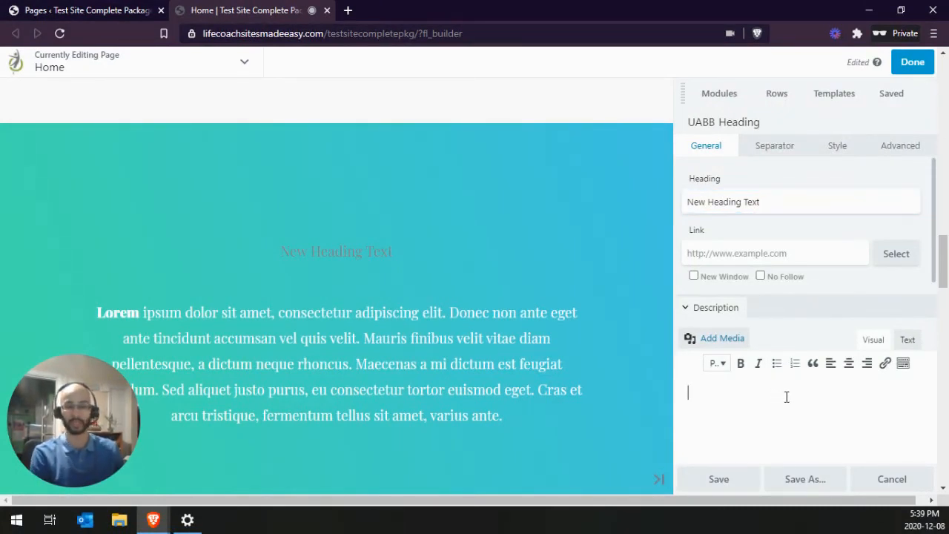
{"action": "type", "text": "subheading tex"}
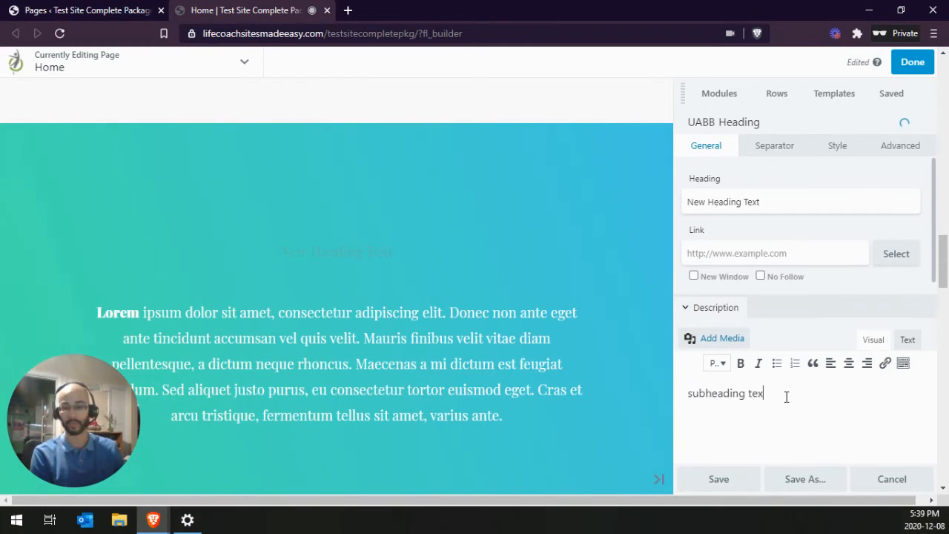
{"action": "type", "text": "t optional"}
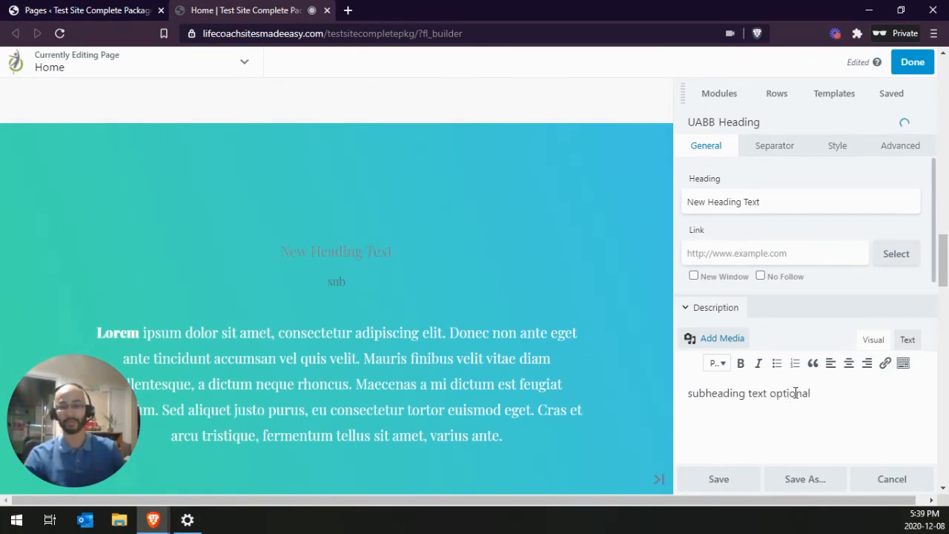
- Set the heading's text color to the white preset #ffffff in the module's style settings
{"action": "left_click", "coordinate": [838, 149]}
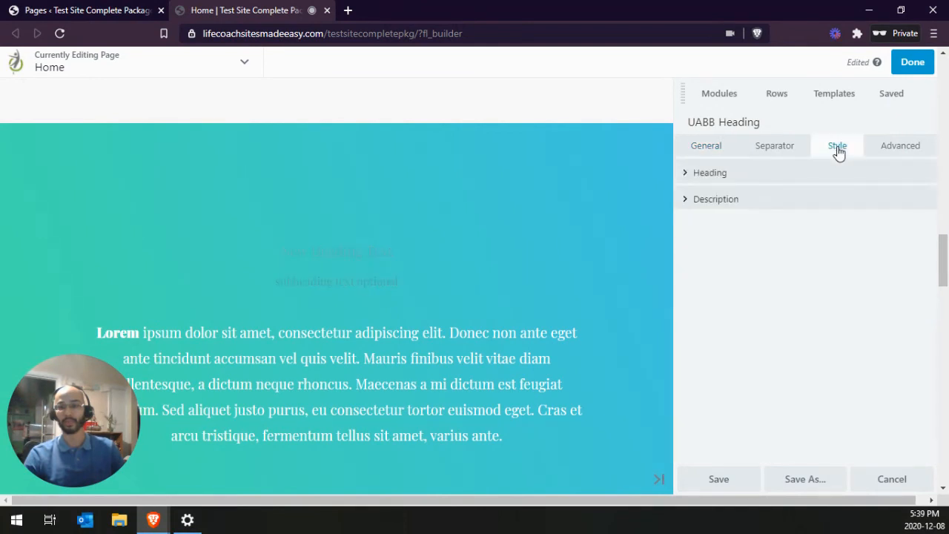
{"action": "left_click", "coordinate": [689, 173]}
{"action": "left_click", "coordinate": [795, 232]}
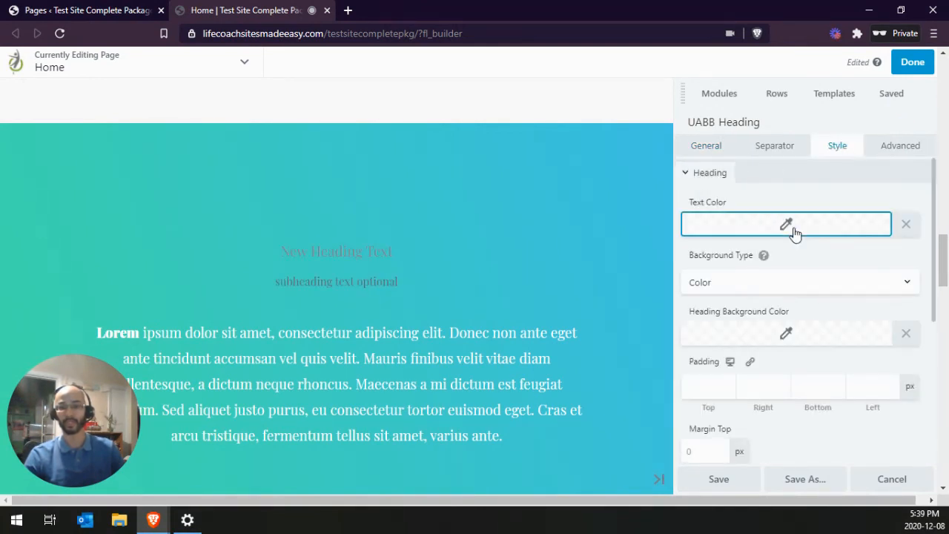
{"action": "left_click", "coordinate": [817, 435]}
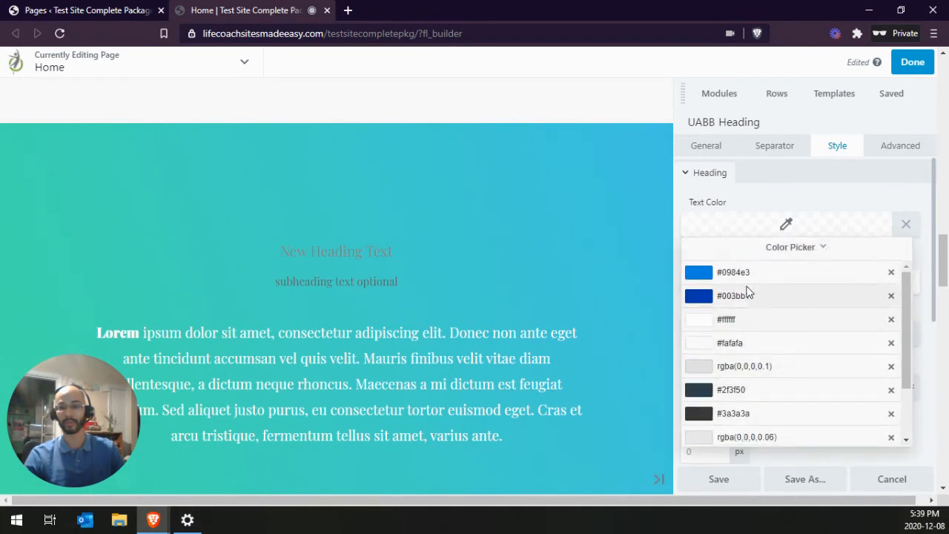
{"action": "left_click", "coordinate": [706, 328]}
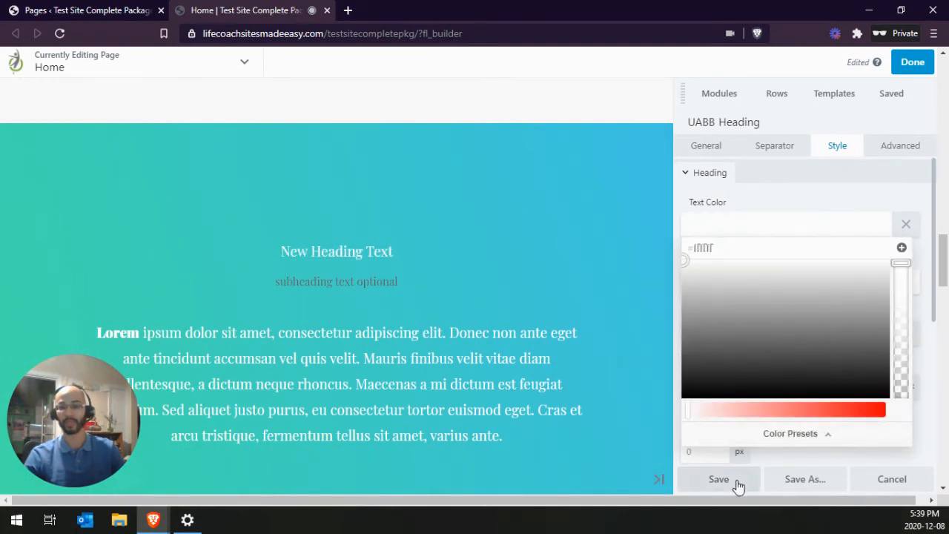
{"action": "left_click", "coordinate": [783, 456]}
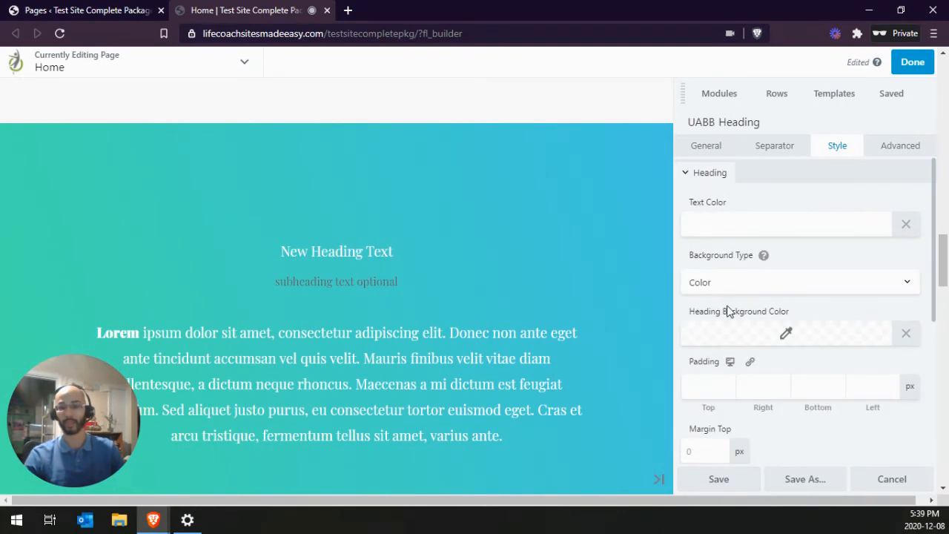
- Set the description's color to the white preset #ffffff and save the UABB Heading module
{"action": "left_click", "coordinate": [707, 178]}
{"action": "left_click", "coordinate": [718, 202]}
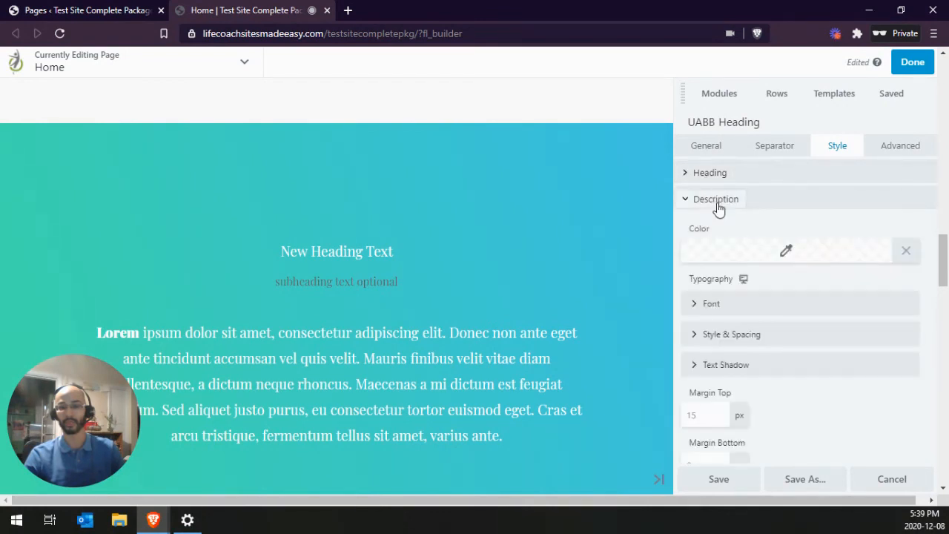
{"action": "left_click", "coordinate": [726, 255]}
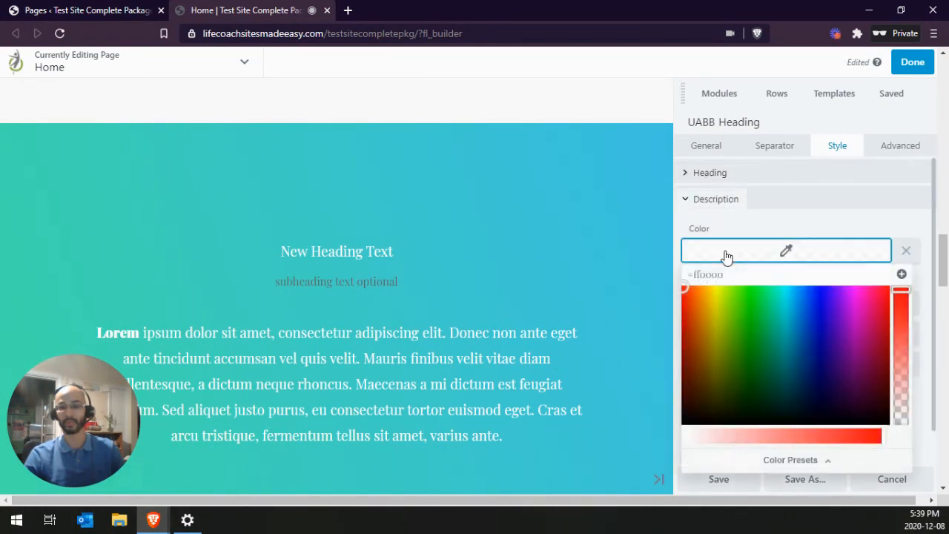
{"action": "left_click", "coordinate": [791, 460]}
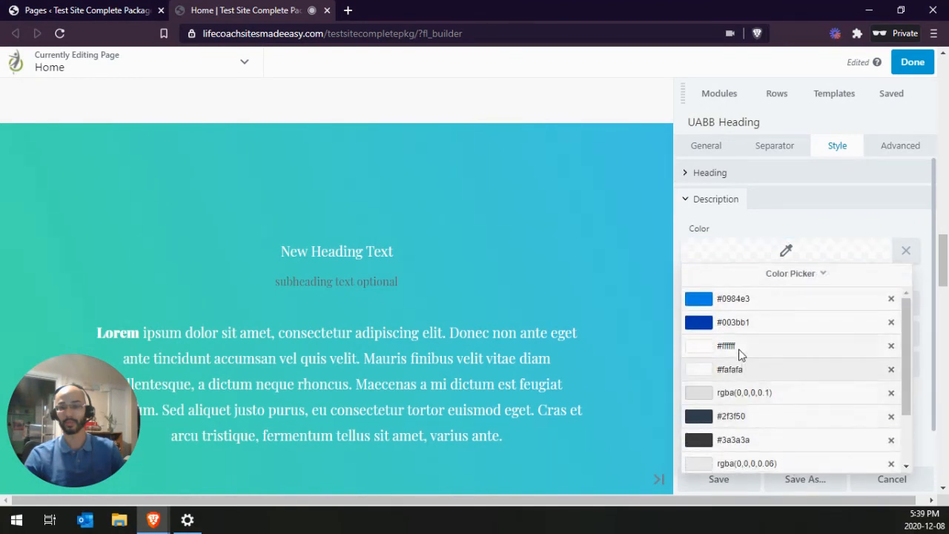
{"action": "left_click", "coordinate": [738, 343]}
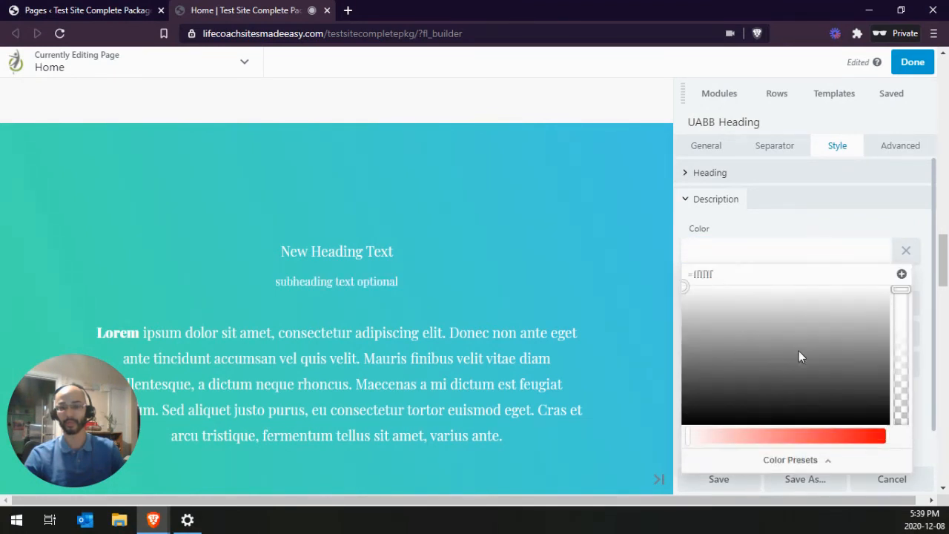
{"action": "left_click", "coordinate": [737, 484]}
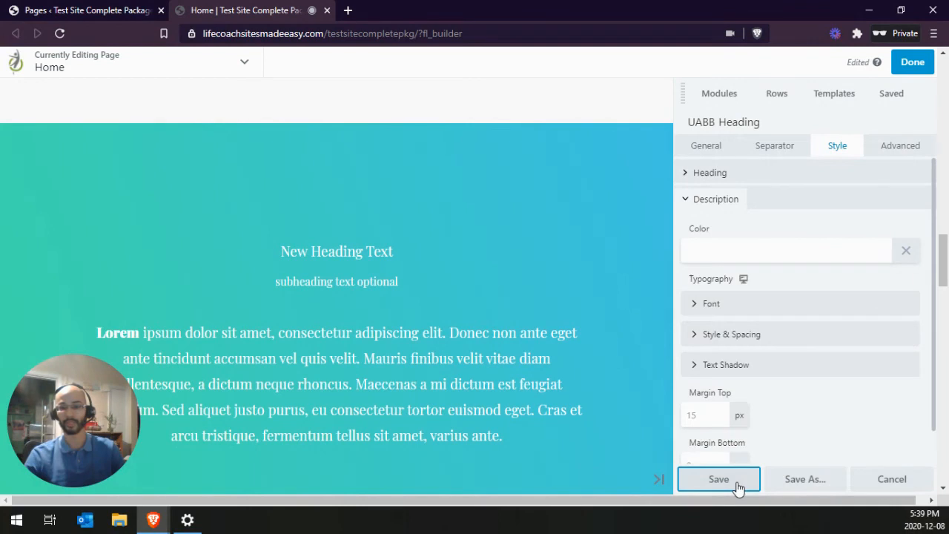
{"action": "left_click", "coordinate": [737, 483]}
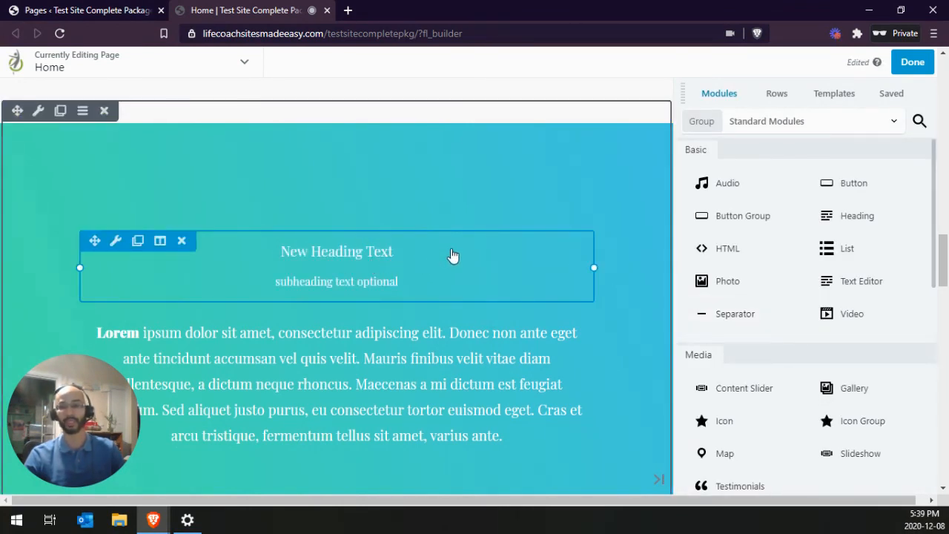
- In the "New Heading Text" module's heading style, try the h1 HTML tag and settle on h2
{"action": "left_click", "coordinate": [498, 244]}
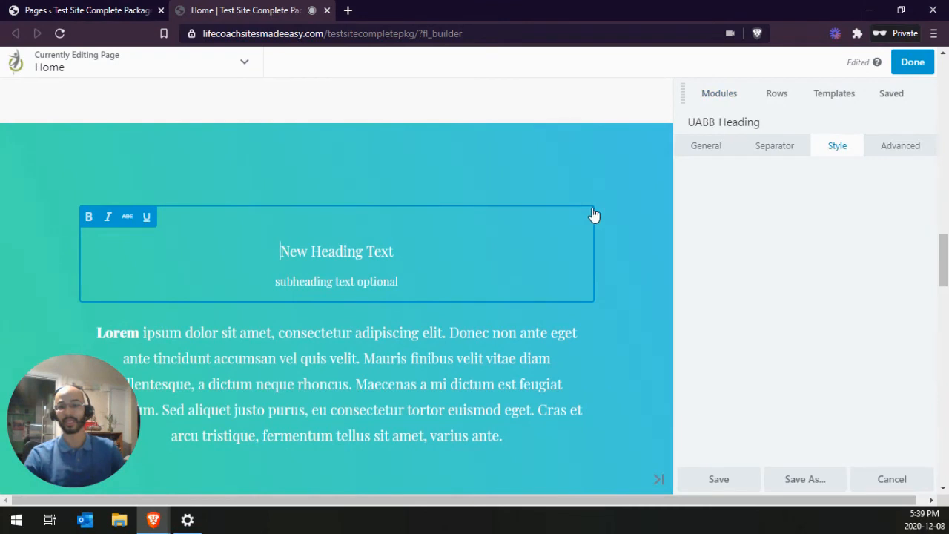
{"action": "left_click", "coordinate": [835, 148]}
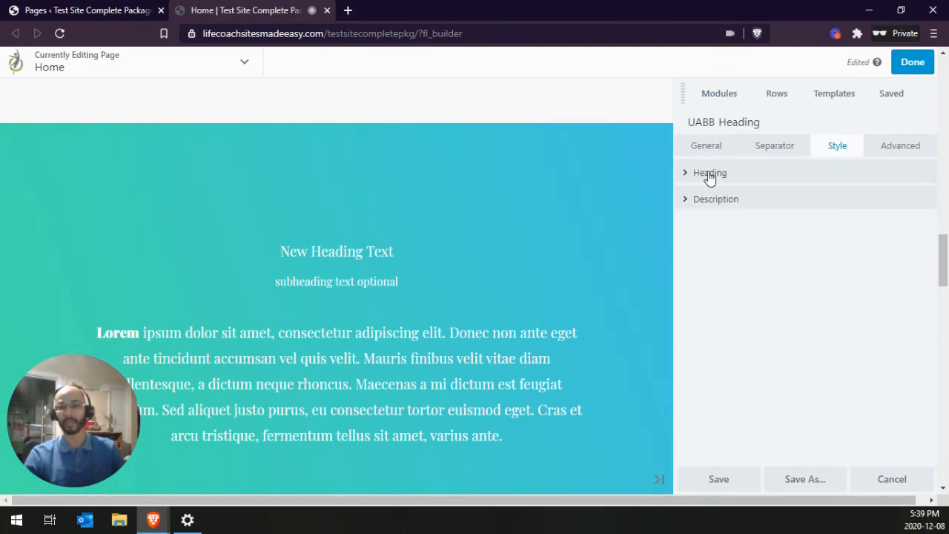
{"action": "left_click", "coordinate": [710, 173]}
{"action": "scroll", "coordinate": [762, 304], "scroll_direction": "down", "scroll_amount": 3}
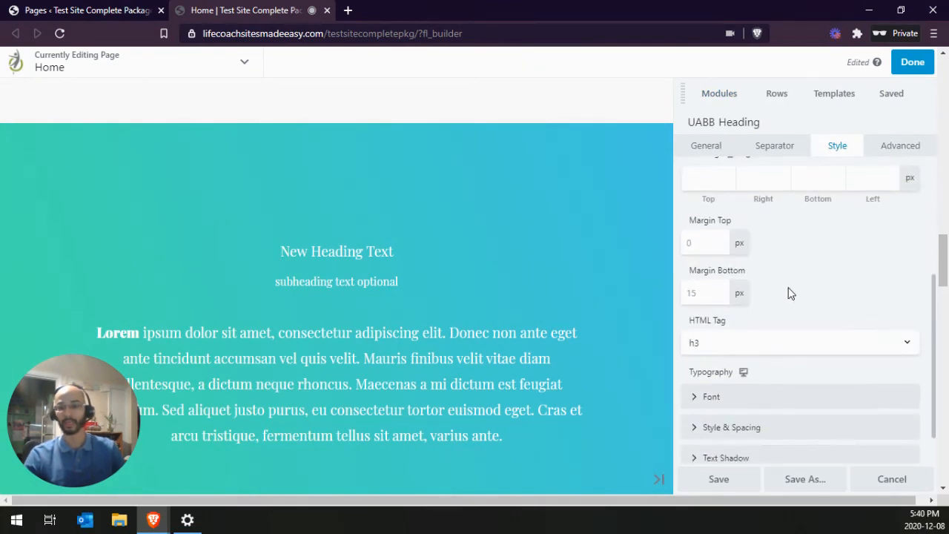
{"action": "scroll", "coordinate": [779, 287], "scroll_direction": "down", "scroll_amount": 1}
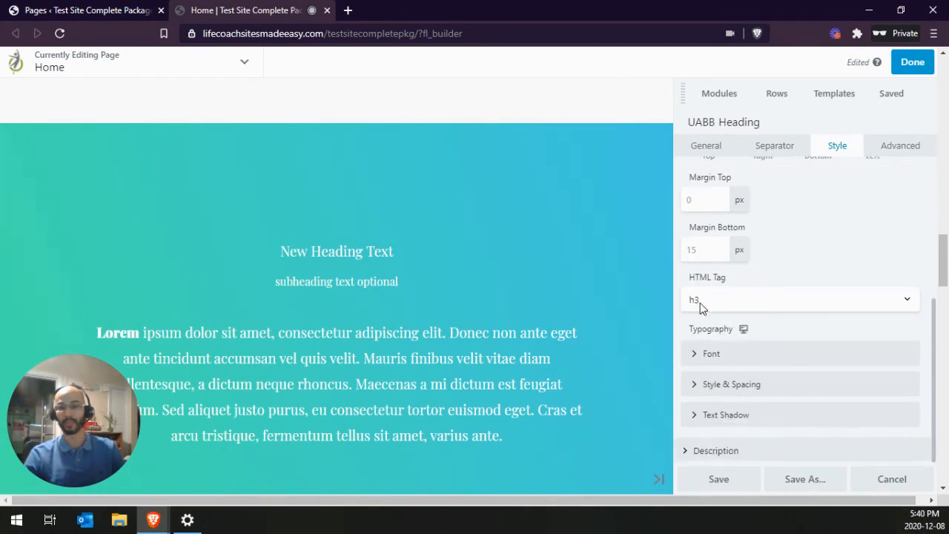
{"action": "left_click", "coordinate": [719, 306]}
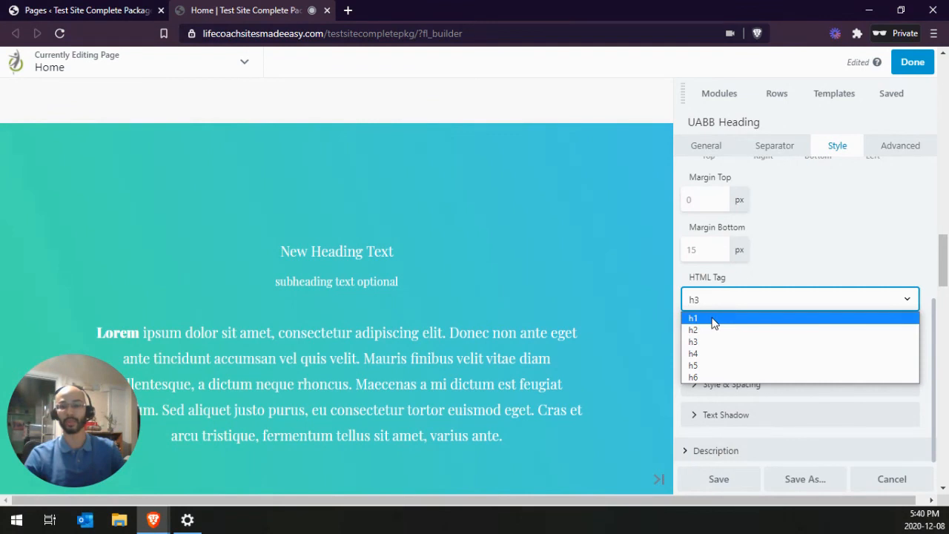
{"action": "left_click", "coordinate": [714, 319]}
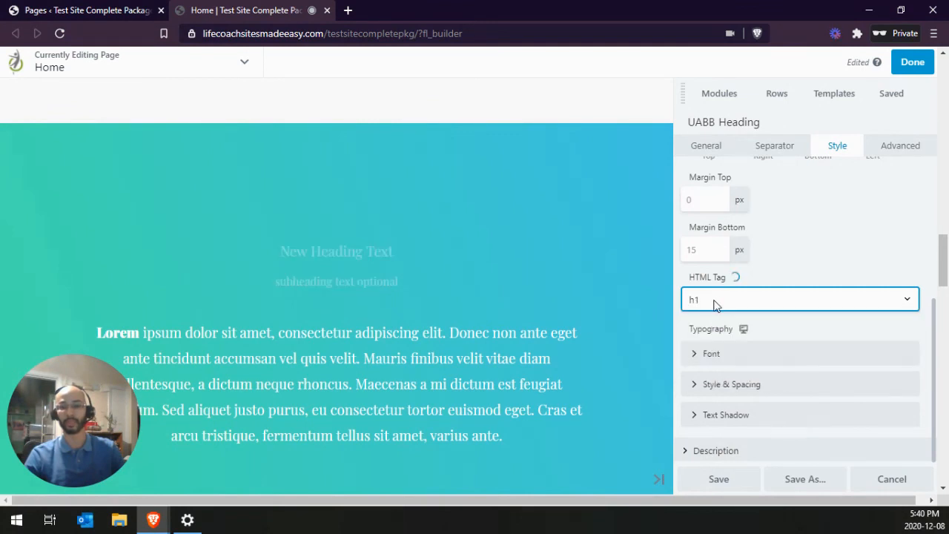
{"action": "left_click", "coordinate": [712, 304]}
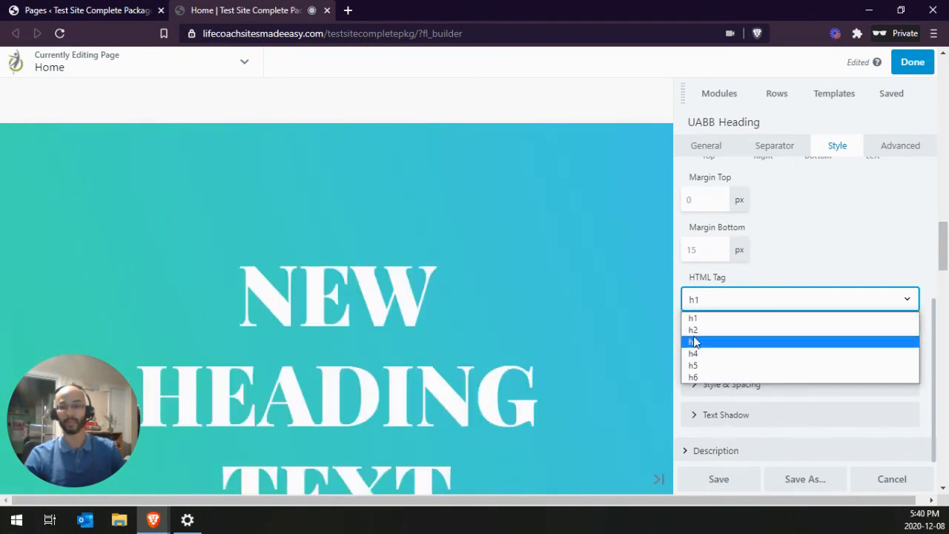
{"action": "left_click", "coordinate": [700, 336]}
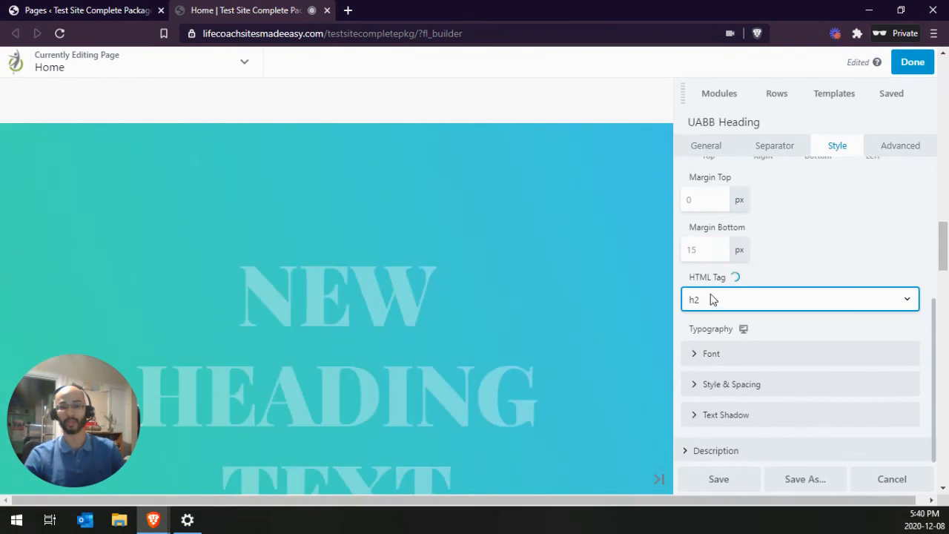
- Set the font size of the module's heading to 44 px in its typography settings
{"action": "left_click", "coordinate": [698, 357]}
{"action": "scroll", "coordinate": [727, 338], "scroll_direction": "down", "scroll_amount": 2}
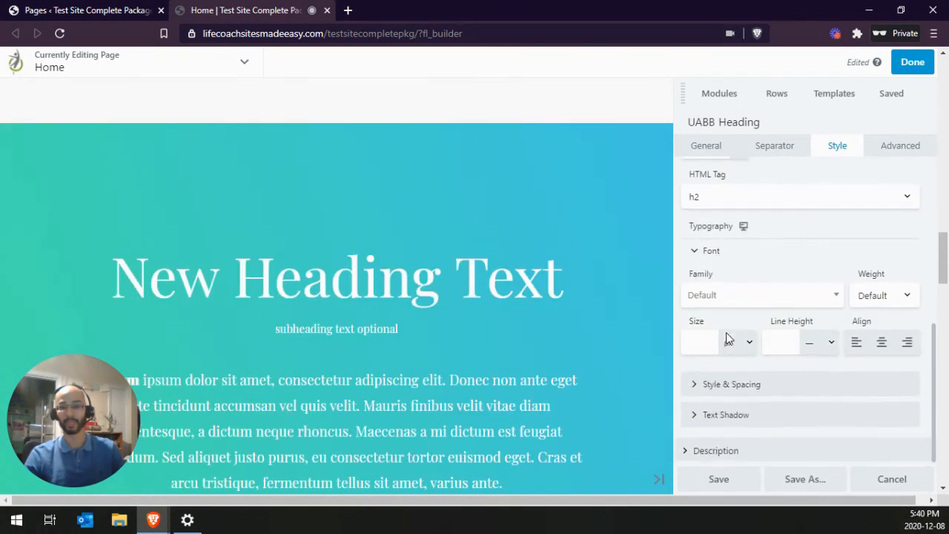
{"action": "left_click", "coordinate": [698, 342]}
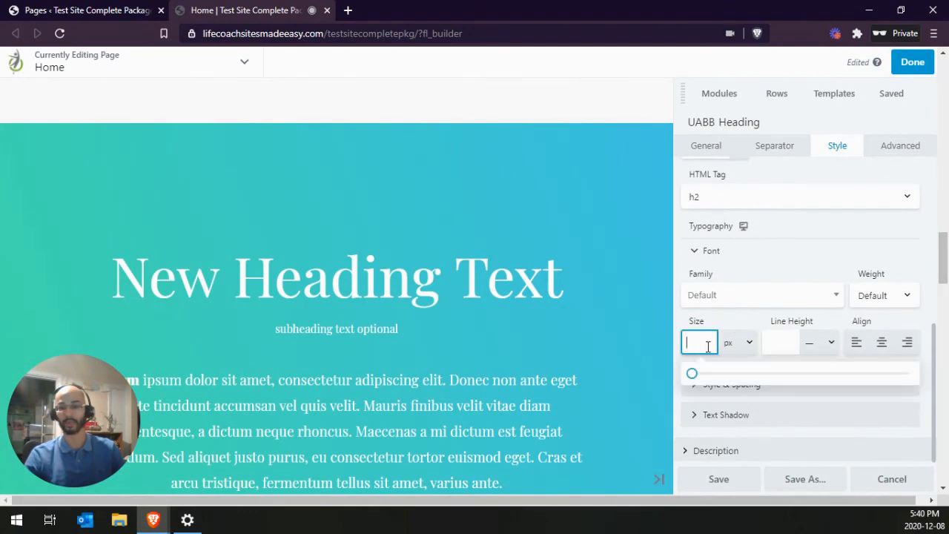
{"action": "left_click_drag", "start_coordinate": [691, 376], "coordinate": [790, 380]}
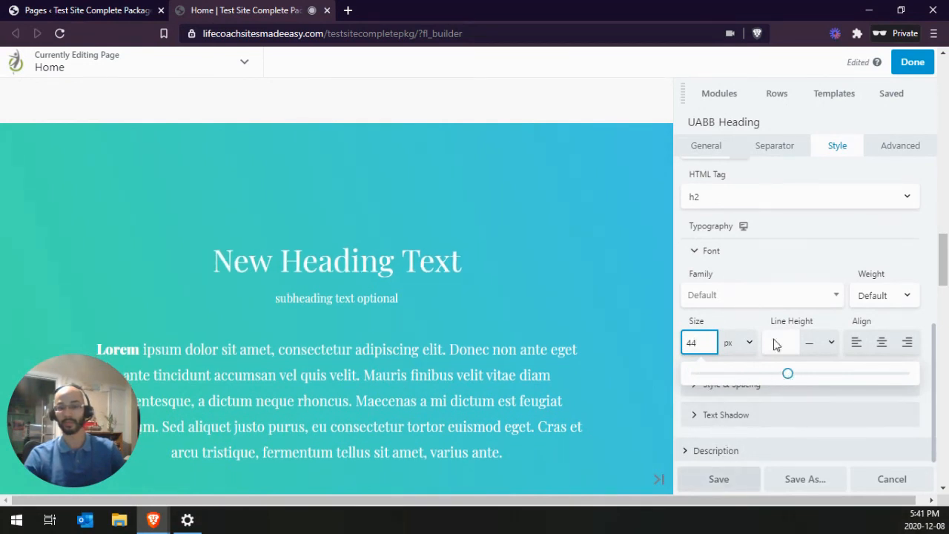
{"action": "left_click", "coordinate": [791, 253]}
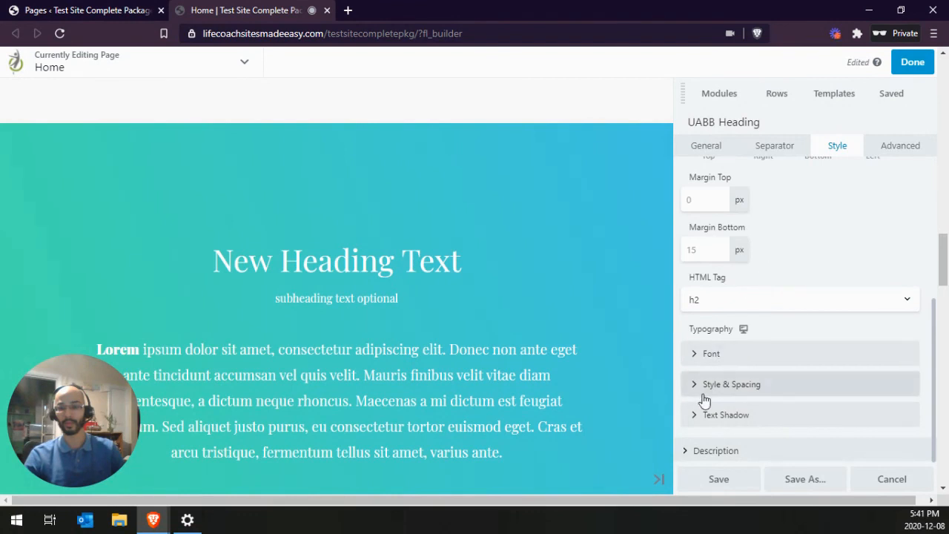
- Enlarge the font size of the description "subheading text optional" and save the UABB Heading module
{"action": "scroll", "coordinate": [714, 330], "scroll_direction": "up", "scroll_amount": 4}
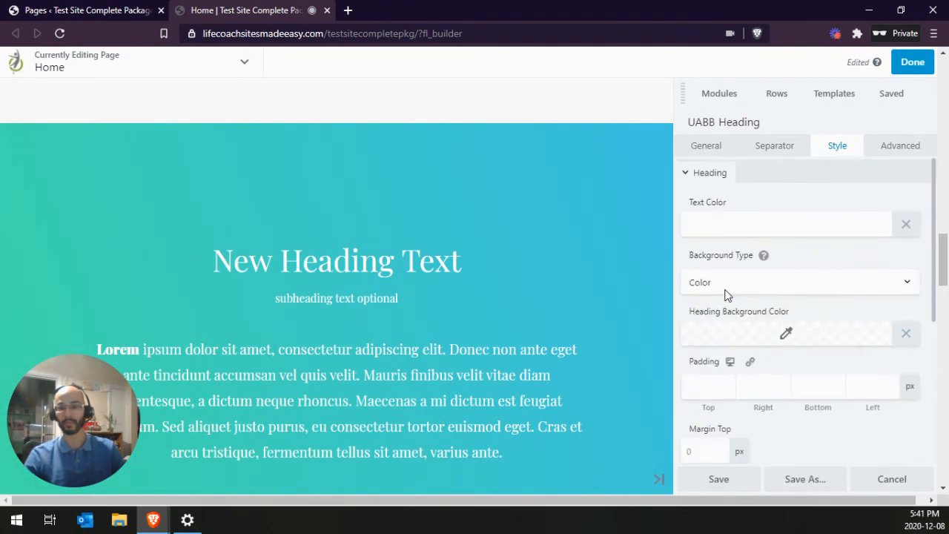
{"action": "left_click", "coordinate": [712, 180]}
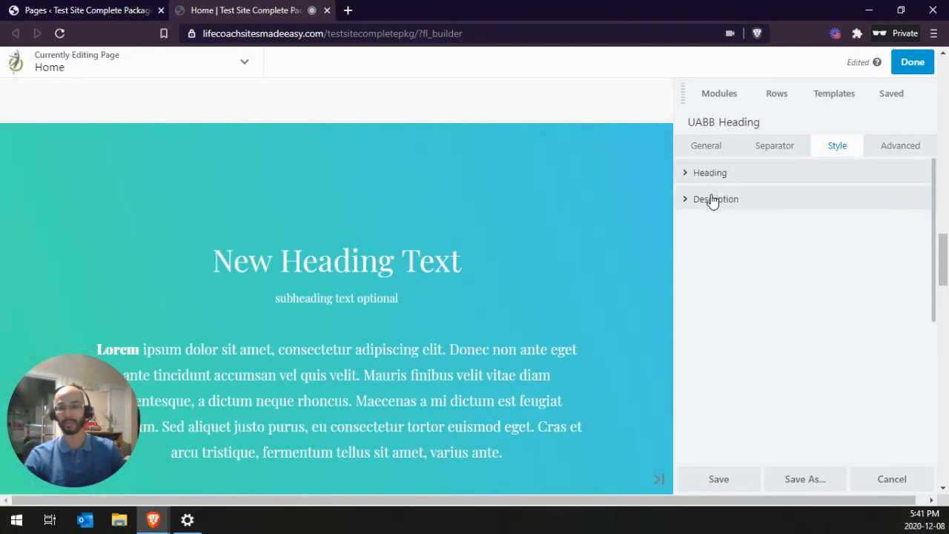
{"action": "left_click", "coordinate": [712, 201]}
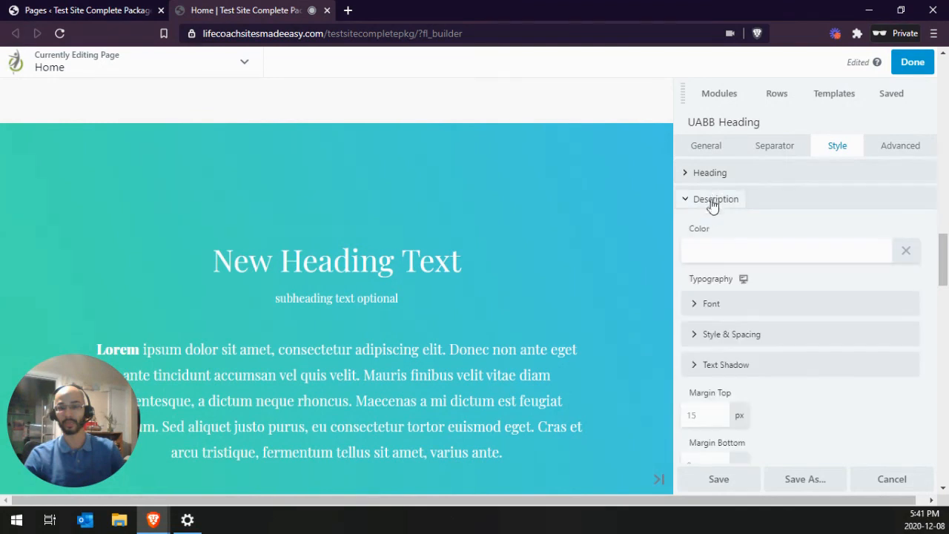
{"action": "left_click", "coordinate": [708, 308]}
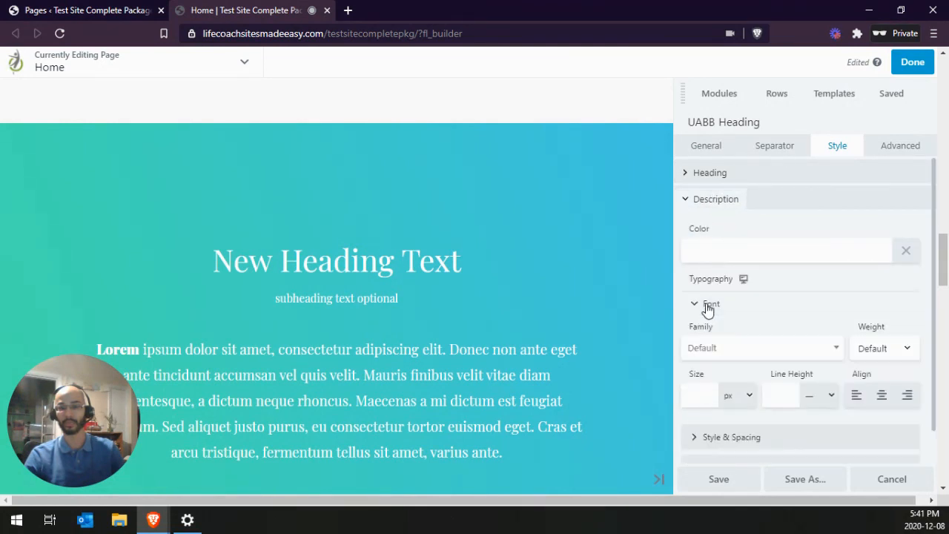
{"action": "left_click", "coordinate": [699, 399]}
{"action": "left_click_drag", "start_coordinate": [691, 431], "coordinate": [760, 431]}
{"action": "left_click", "coordinate": [879, 303]}
{"action": "left_click", "coordinate": [733, 481]}
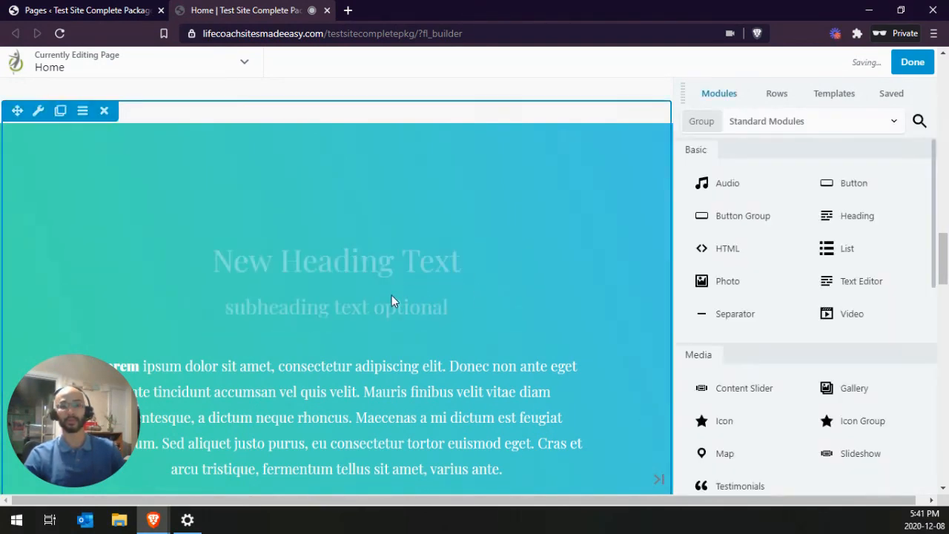